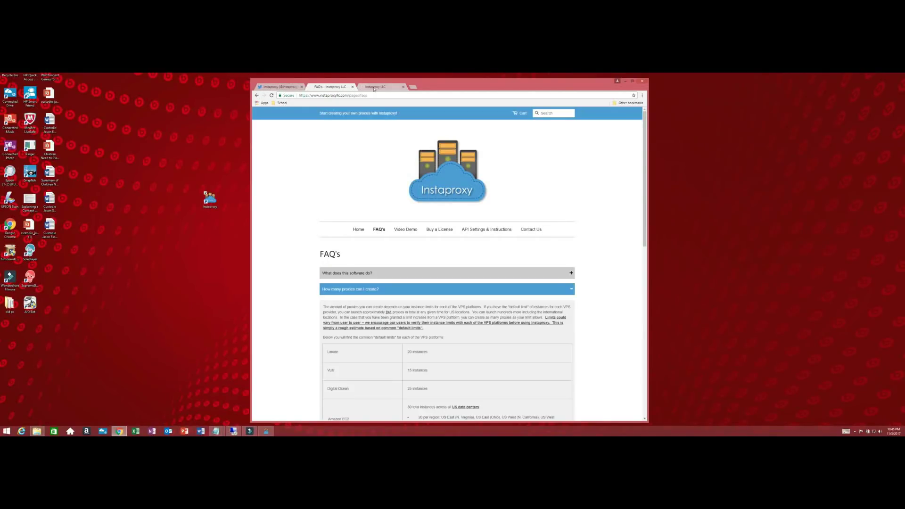
From the Instaproxy LLC home page, launch the Instaproxy desktop app and place its window over the browser.
click(374, 87)
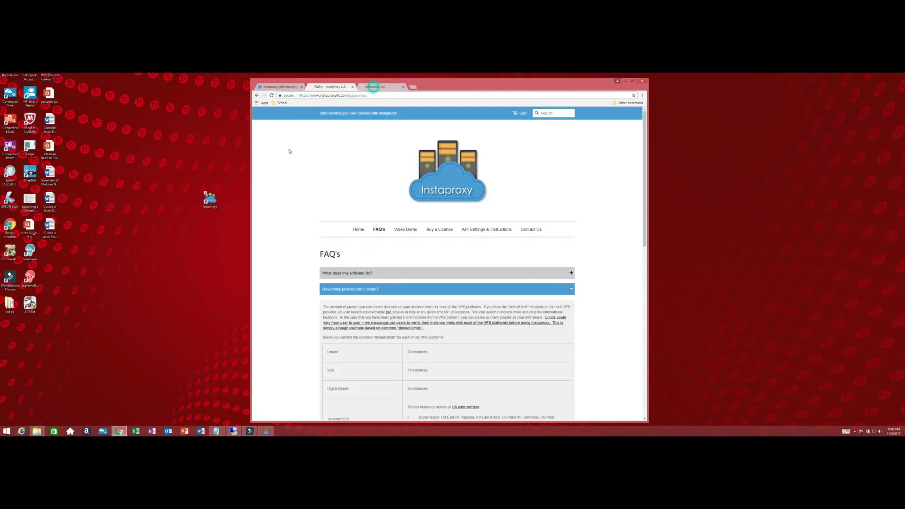
double_click(210, 200)
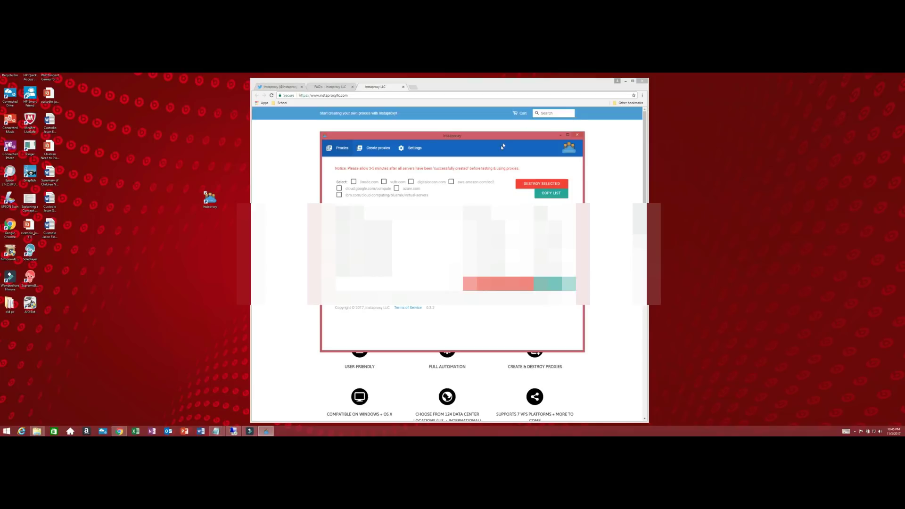
drag(509, 137, 432, 140)
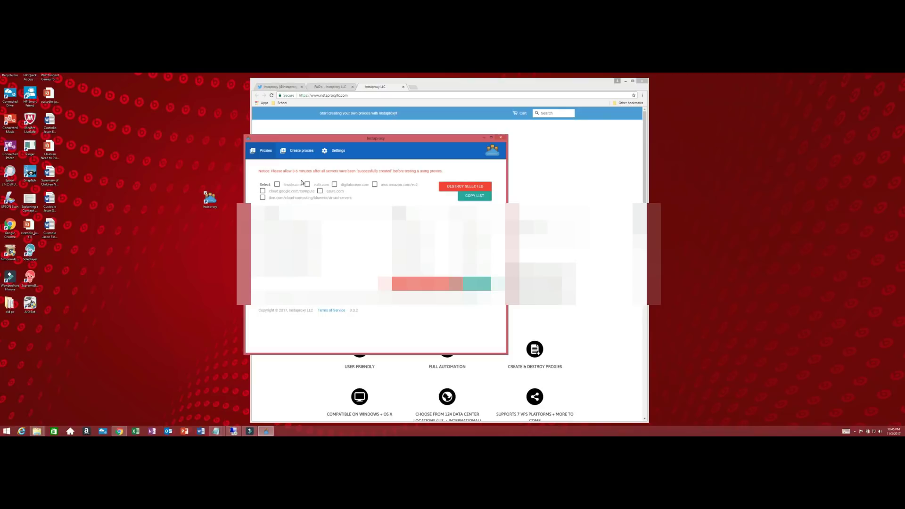
Open the Create proxies page and look through its location lists.
click(305, 152)
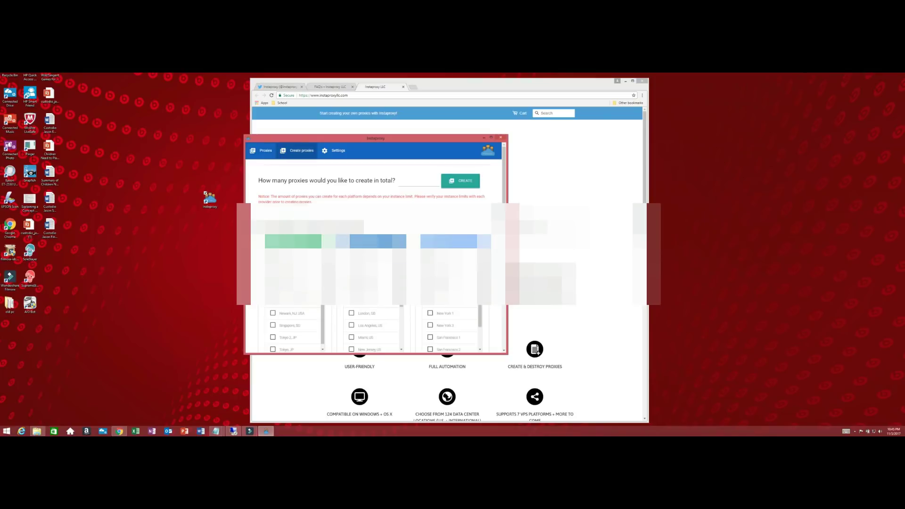
scroll(375, 245, down, 5)
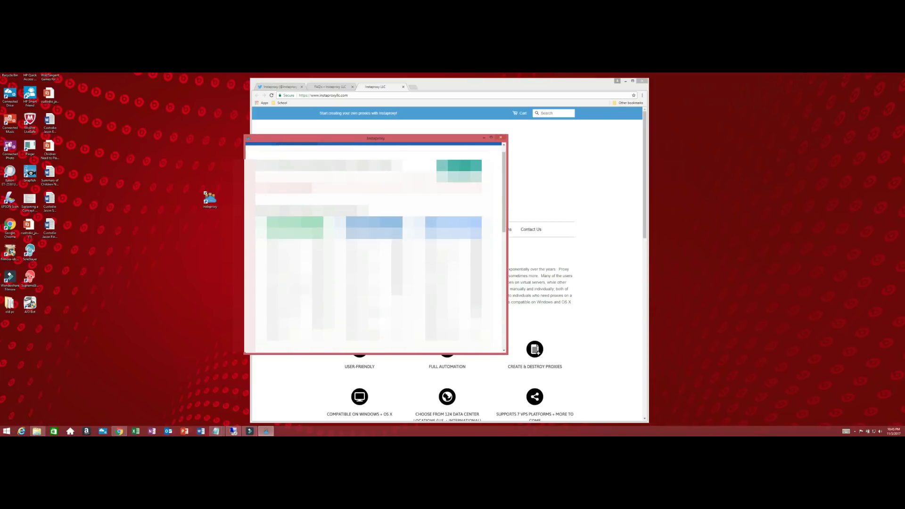
scroll(376, 245, down, 5)
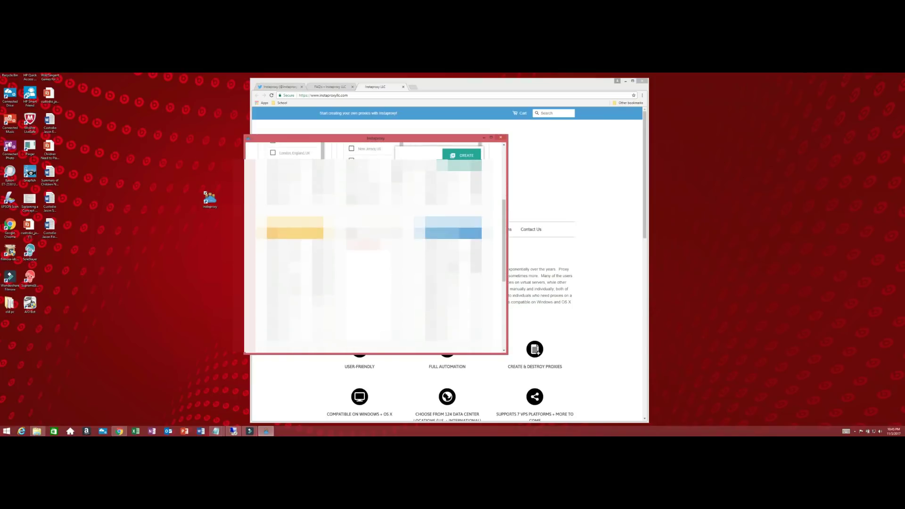
scroll(376, 245, up, 5)
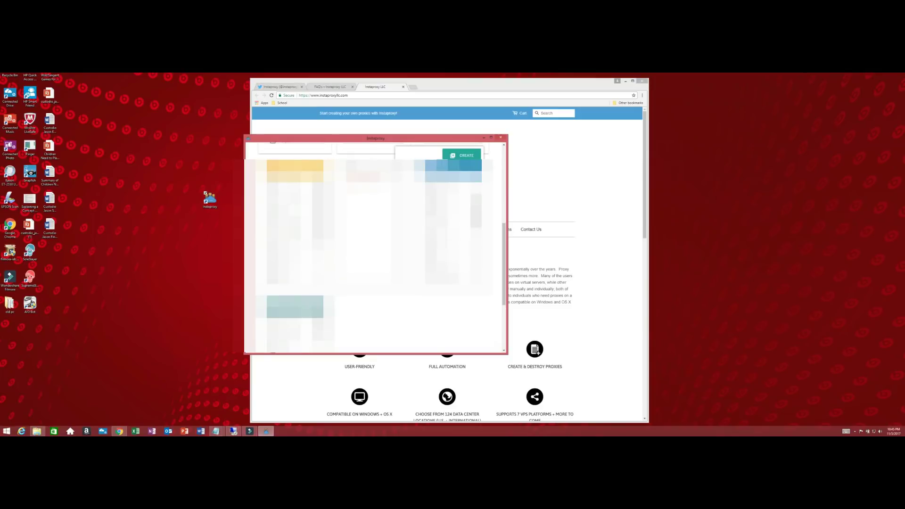
scroll(428, 154, up, 3)
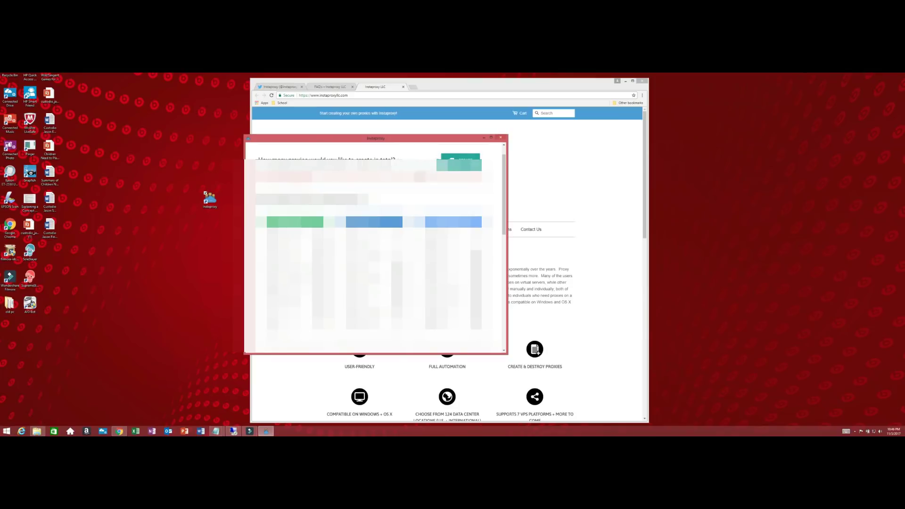
scroll(376, 245, down, 10)
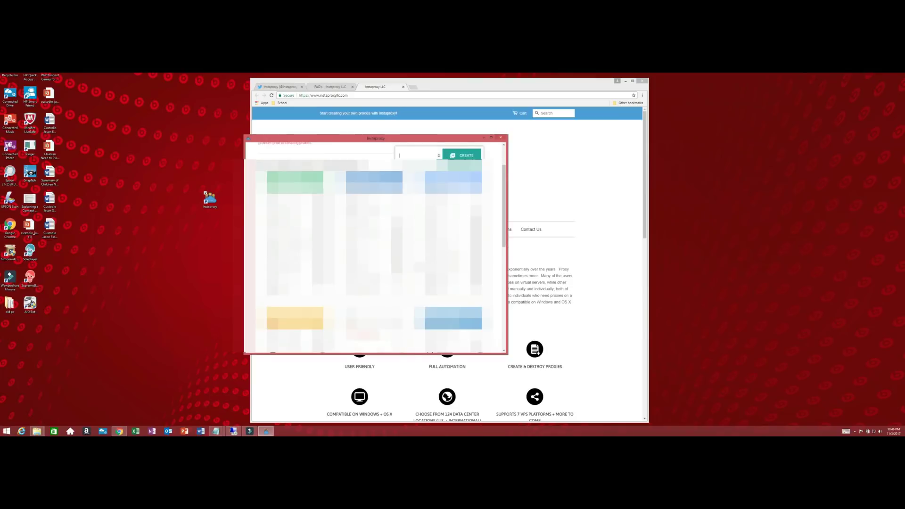
scroll(376, 245, down, 2)
scroll(376, 246, up, 8)
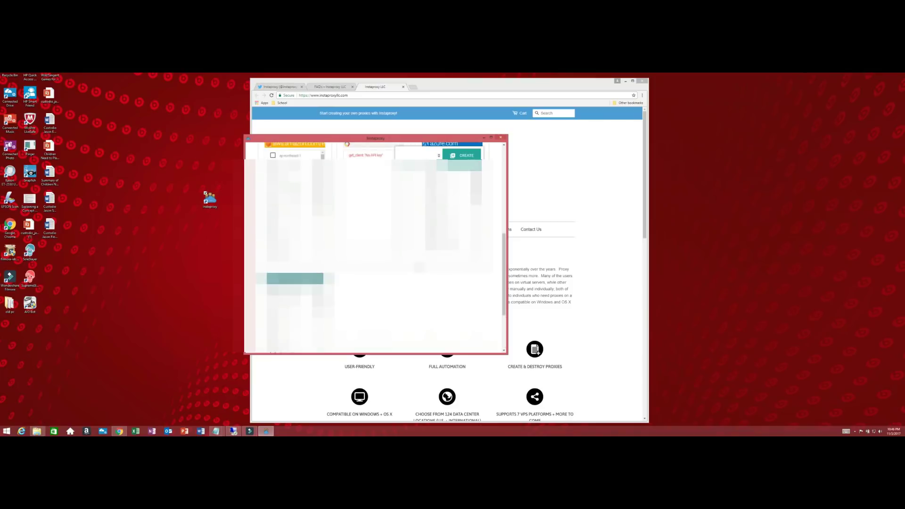
scroll(504, 280, down, 2)
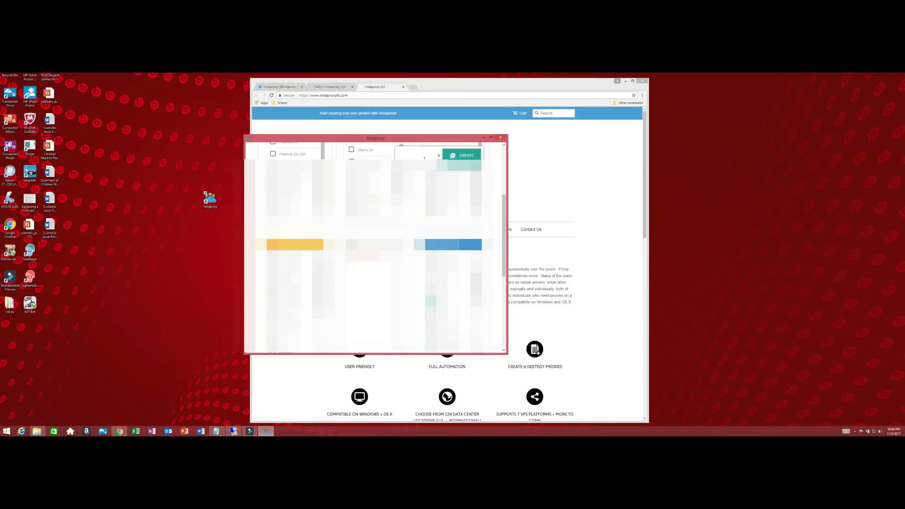
Set the number of proxies to create to 5 with the spin arrows.
click(439, 154)
click(440, 154)
click(440, 154)
click(439, 154)
click(440, 155)
click(439, 155)
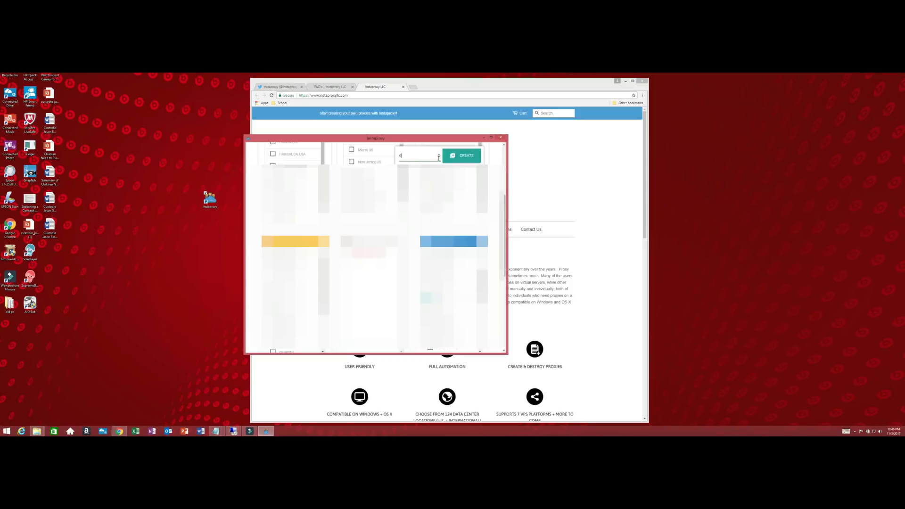
click(439, 158)
Create the proxy servers, scroll the Proxies list to the top, and move the window left.
click(459, 156)
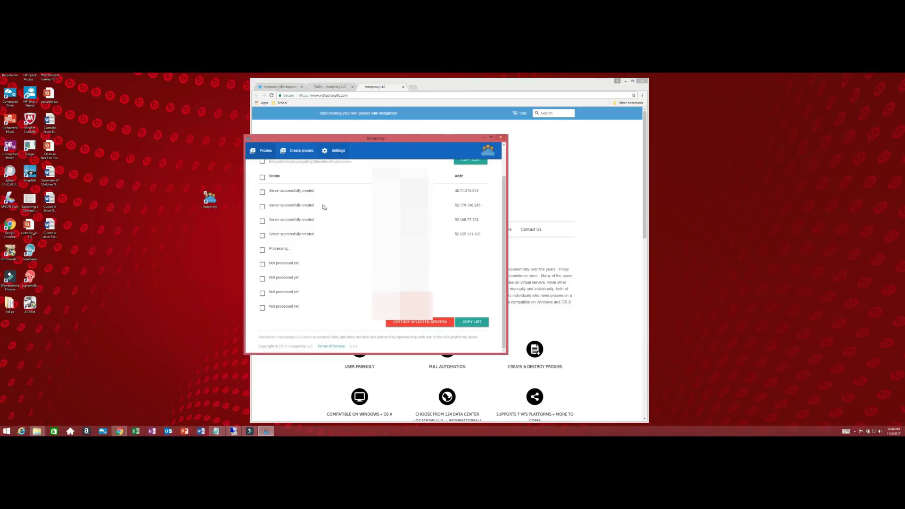
scroll(335, 222, up, 1)
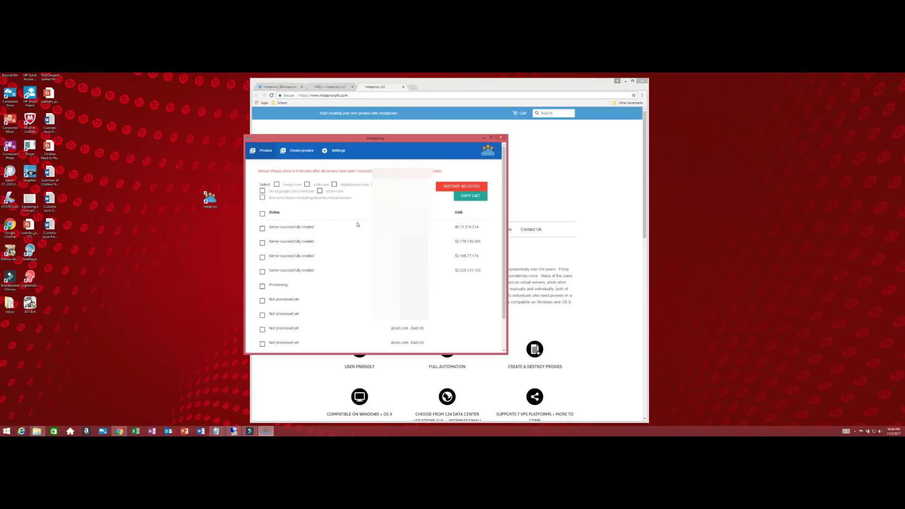
drag(380, 140, 262, 157)
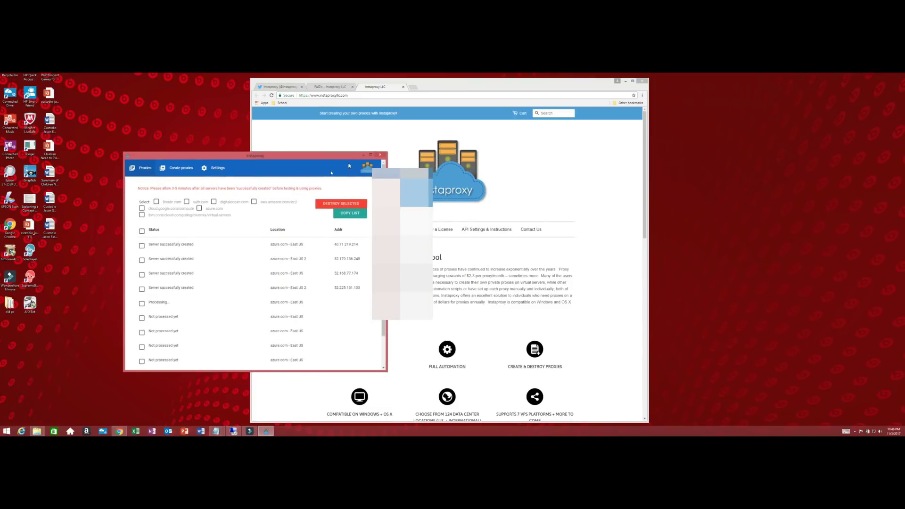
Glance at the FAQ's page, then return to the Instaproxy home page and scroll through its features.
click(338, 88)
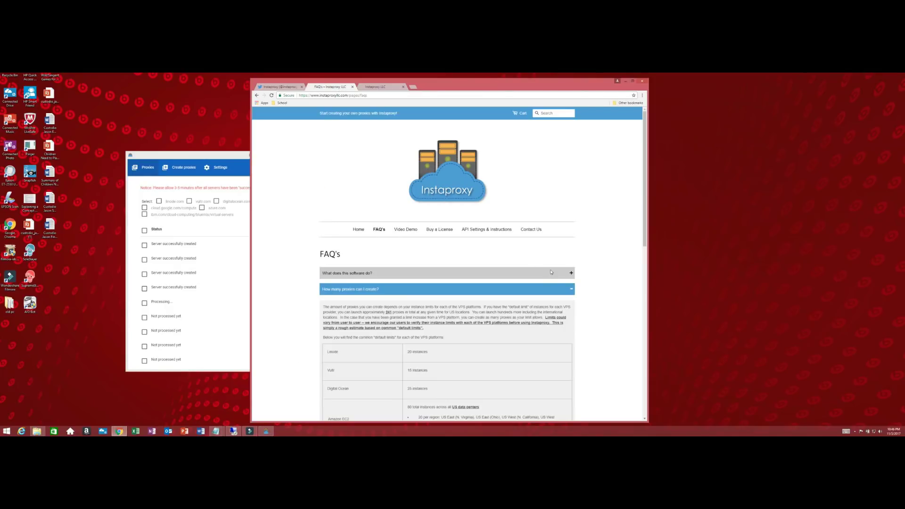
click(386, 88)
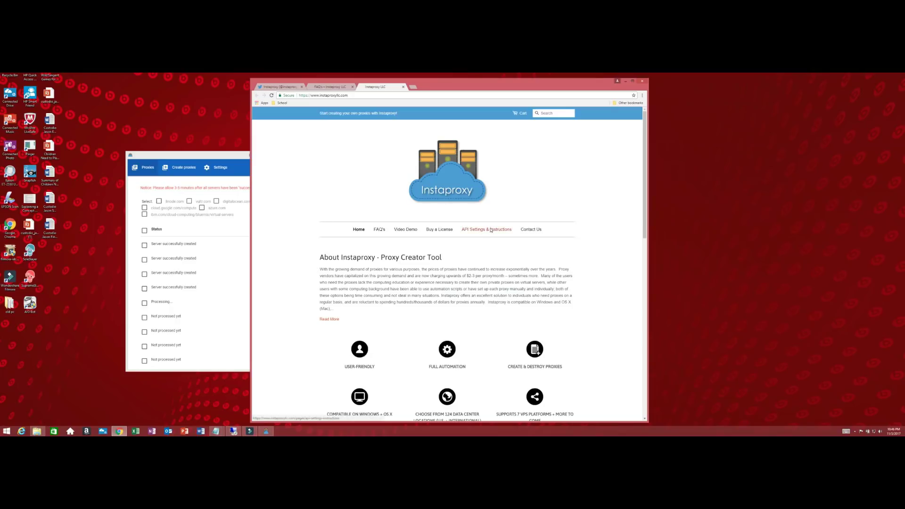
scroll(528, 222, down, 2)
scroll(512, 223, up, 2)
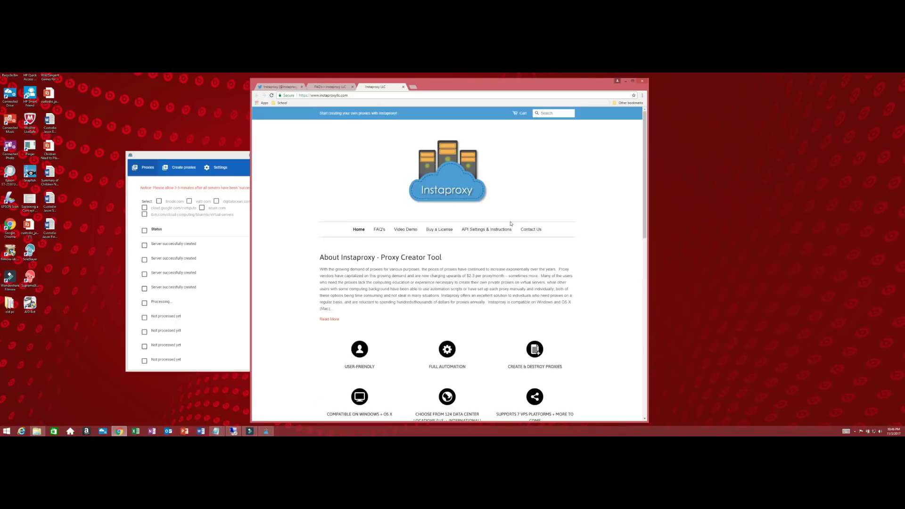
scroll(399, 151, down, 1)
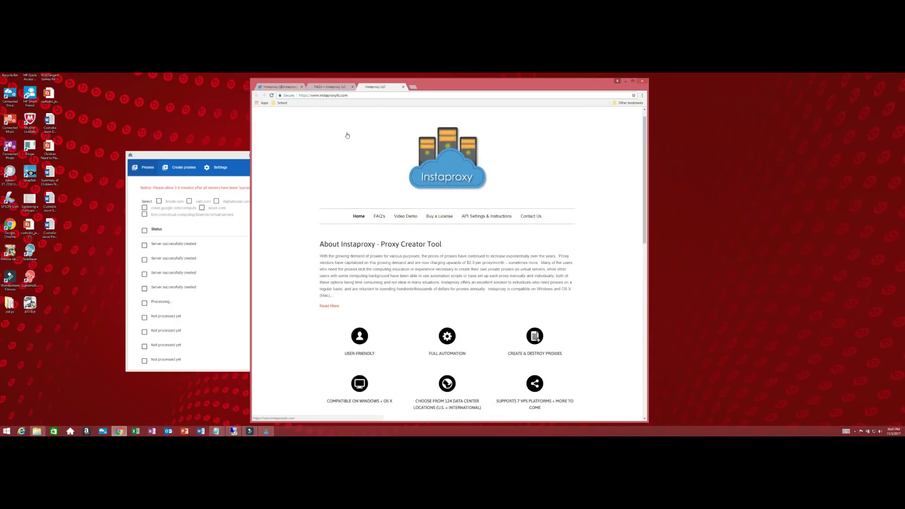
scroll(464, 189, down, 2)
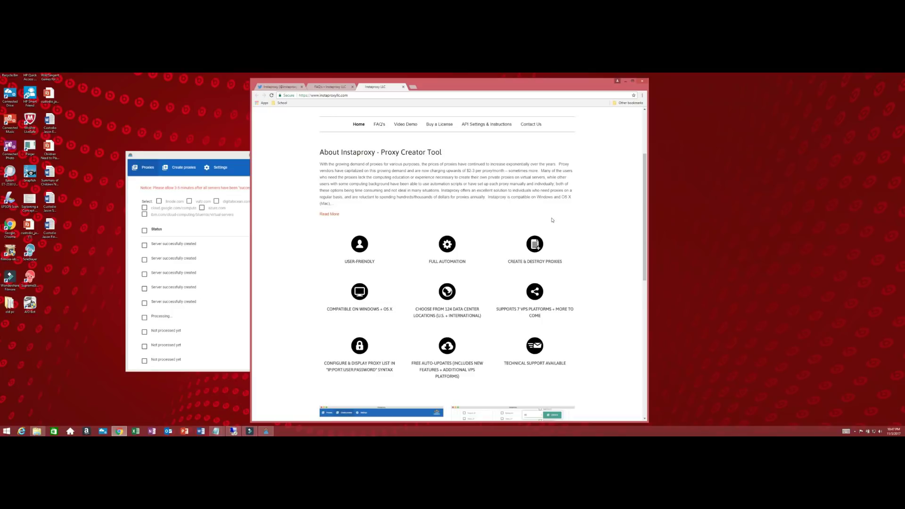
scroll(552, 220, down, 1)
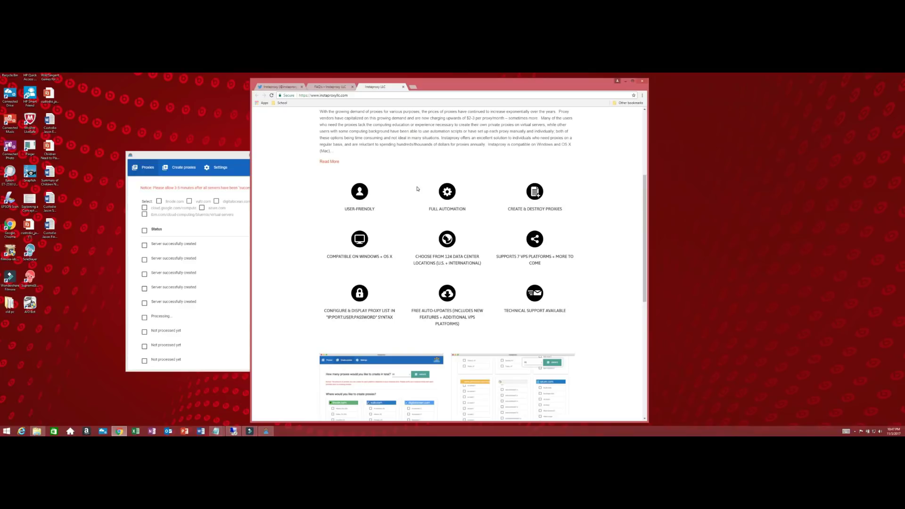
scroll(479, 190, down, 2)
scroll(510, 206, up, 2)
scroll(529, 277, up, 4)
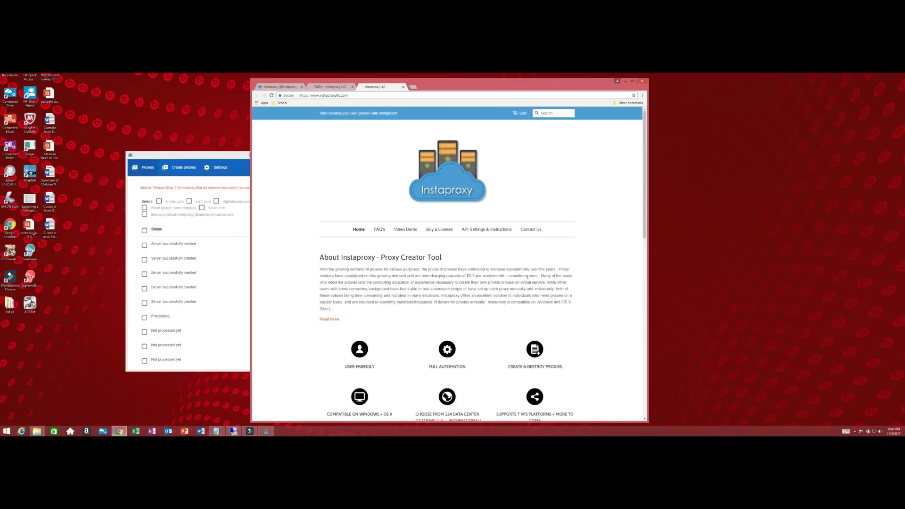
Read the API Settings & Instructions page's Amazon EC2 key section, then open Buy a License.
click(480, 231)
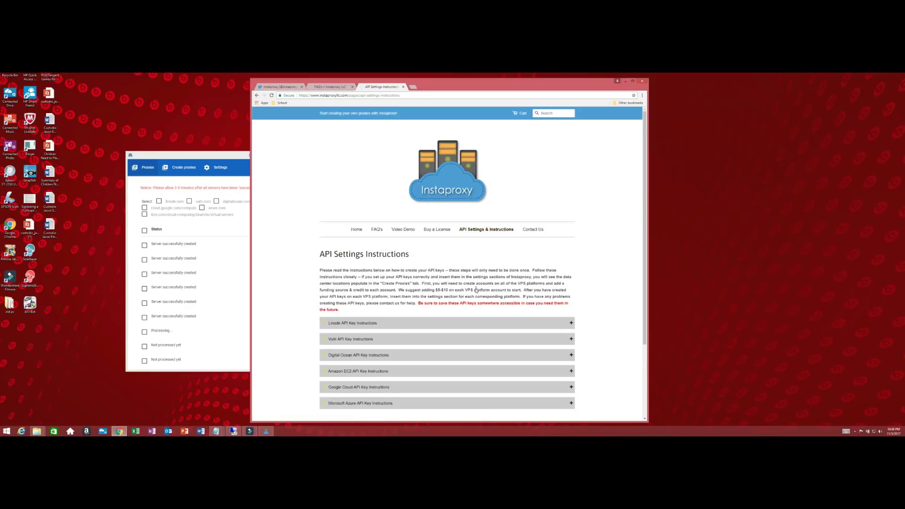
scroll(493, 284, down, 2)
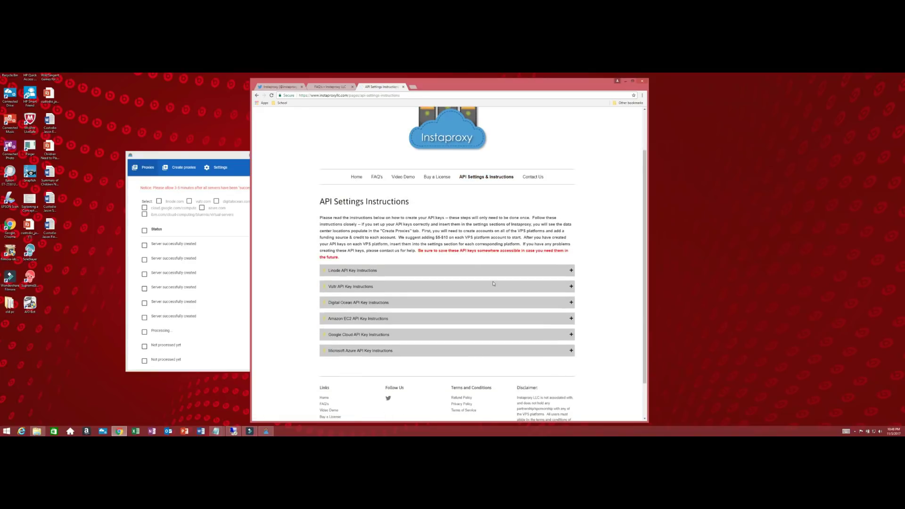
click(571, 319)
click(518, 320)
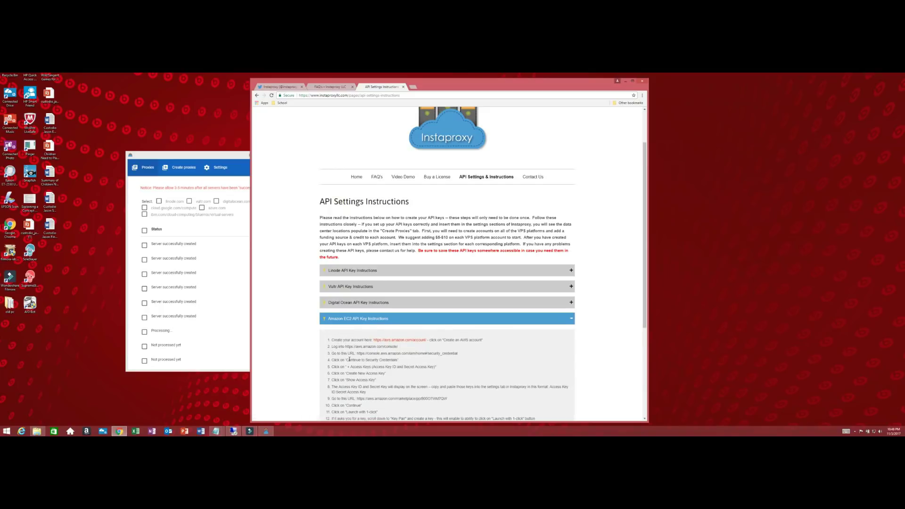
scroll(348, 359, down, 2)
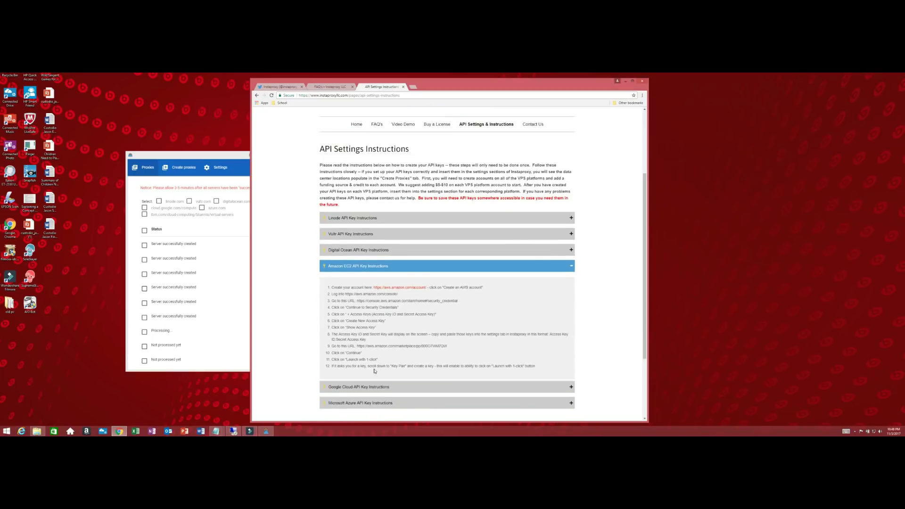
scroll(441, 360, up, 4)
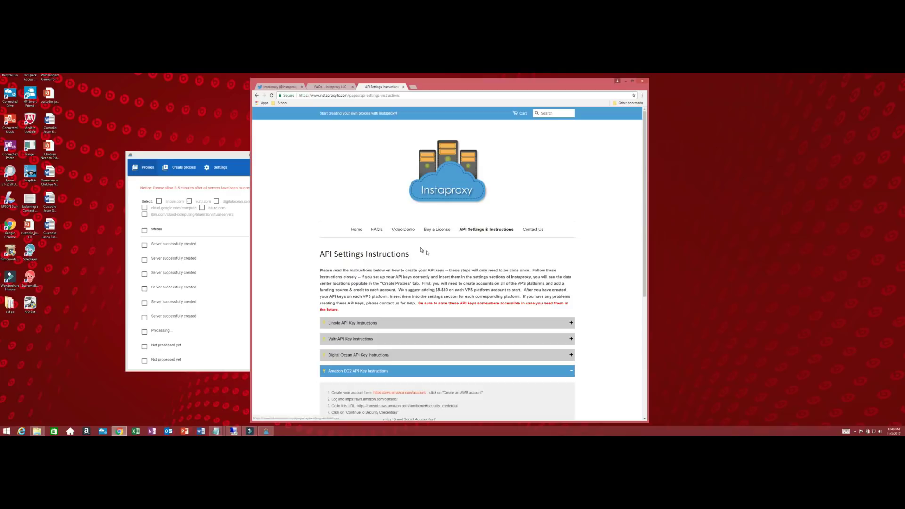
click(445, 231)
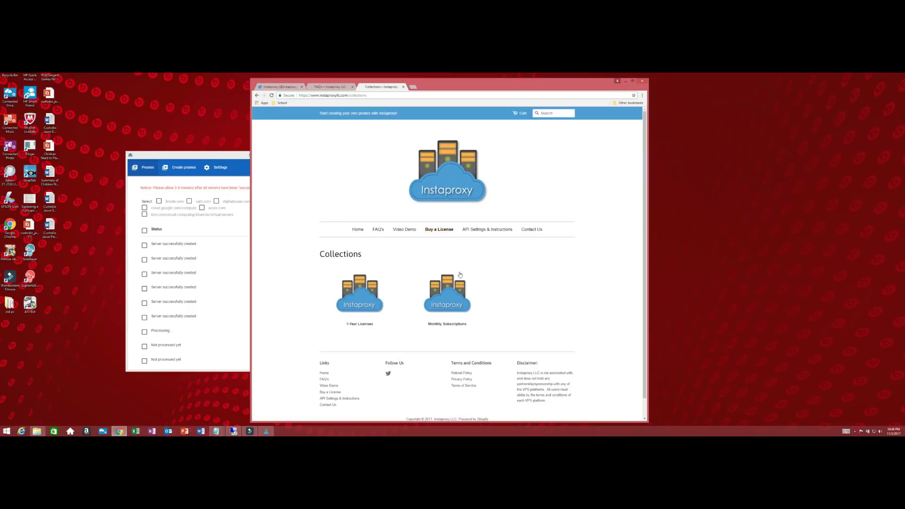
Open Monthly Subscriptions and scroll to the Windows and OS X (Mac) ELITE PACKAGE plans.
scroll(450, 285, down, 1)
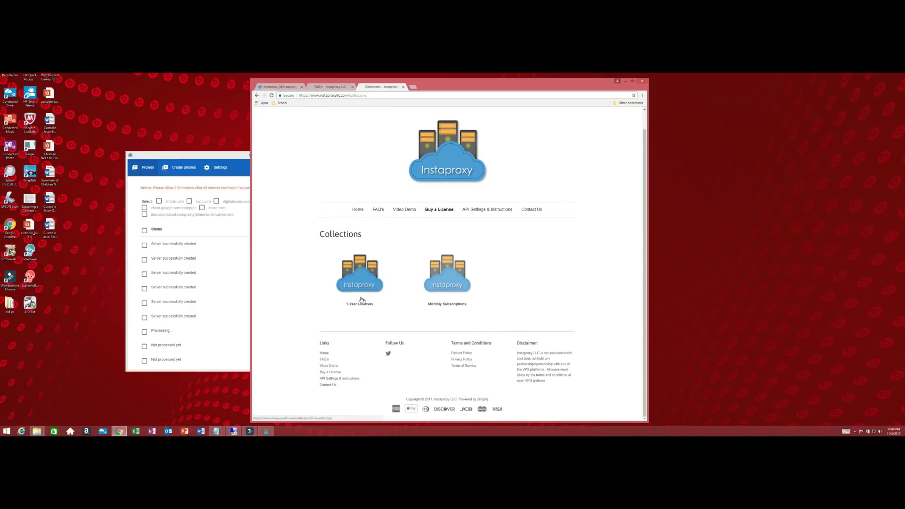
click(451, 290)
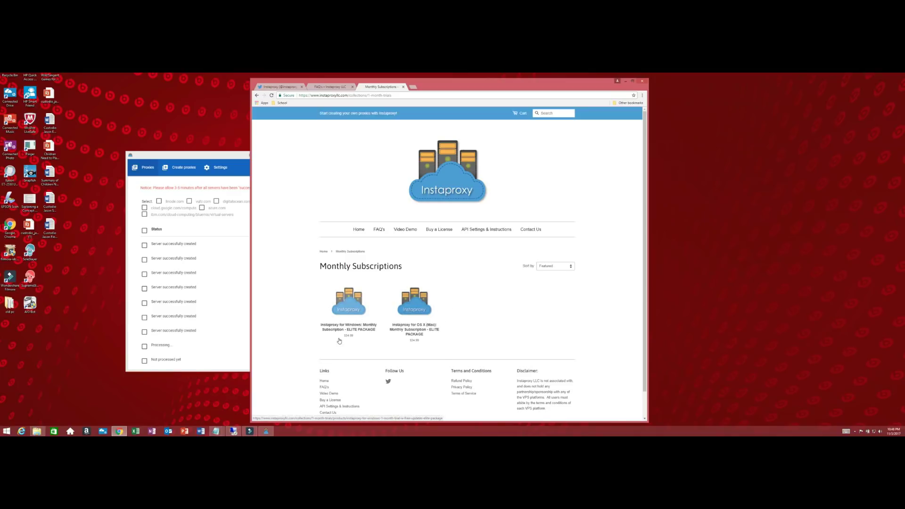
scroll(436, 299, down, 2)
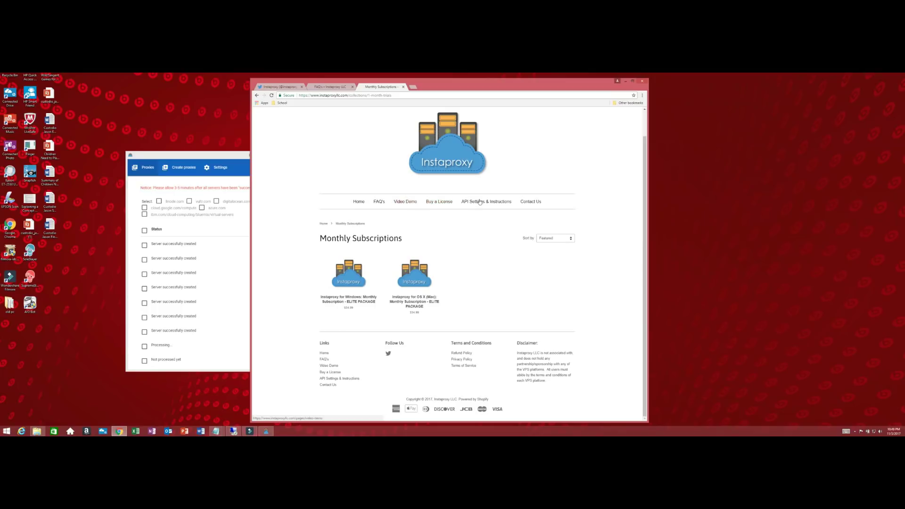
On the FAQ's page, scroll past the instance limits table and expand the proxy running cost answer.
click(334, 87)
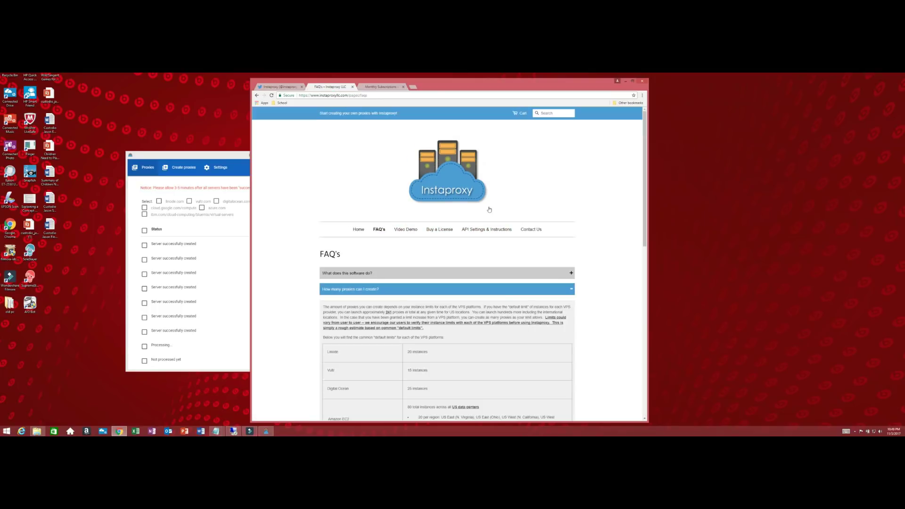
scroll(467, 238, down, 1)
scroll(389, 282, up, 1)
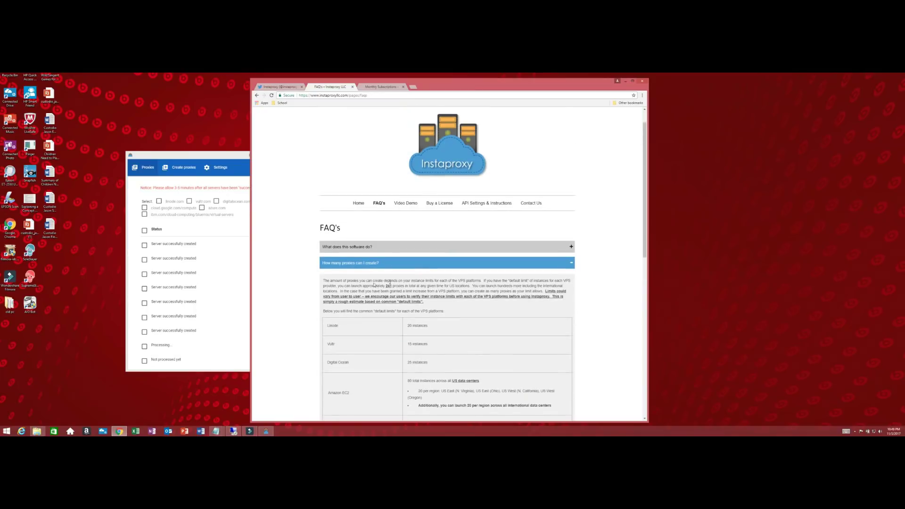
scroll(368, 274, down, 2)
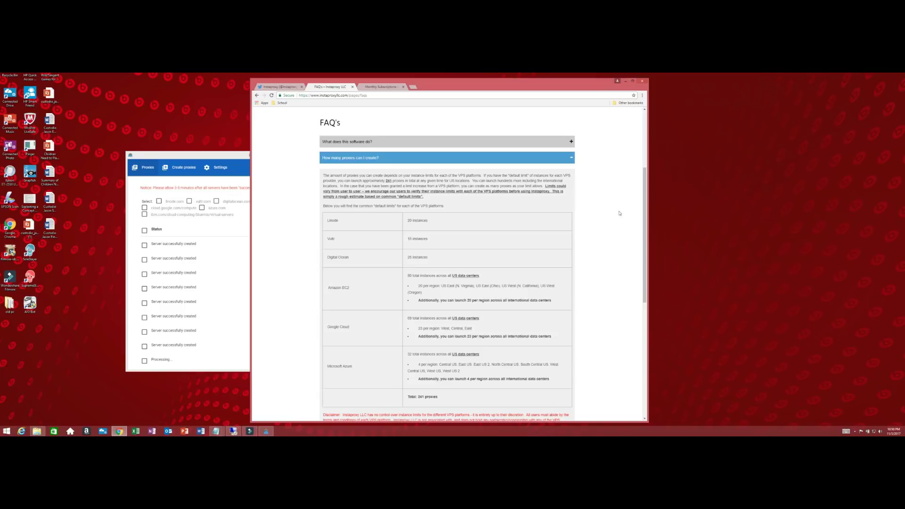
scroll(618, 210, up, 3)
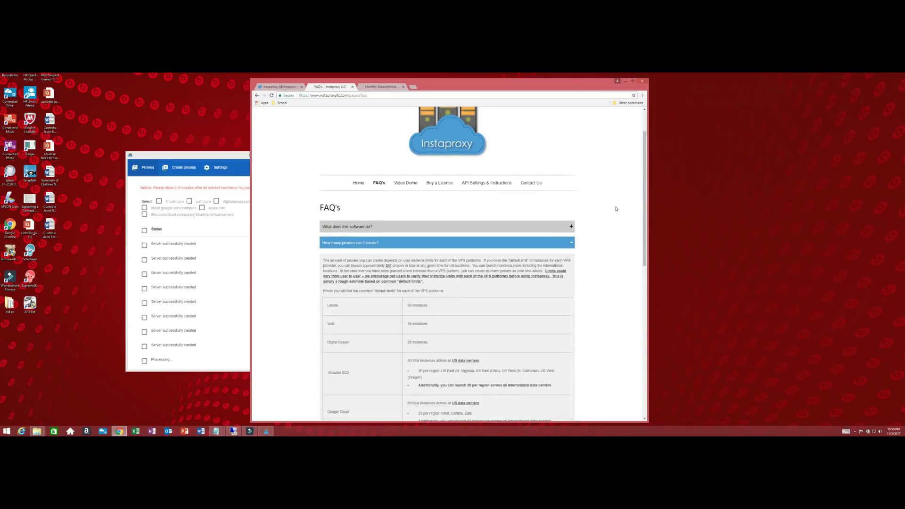
scroll(616, 209, down, 5)
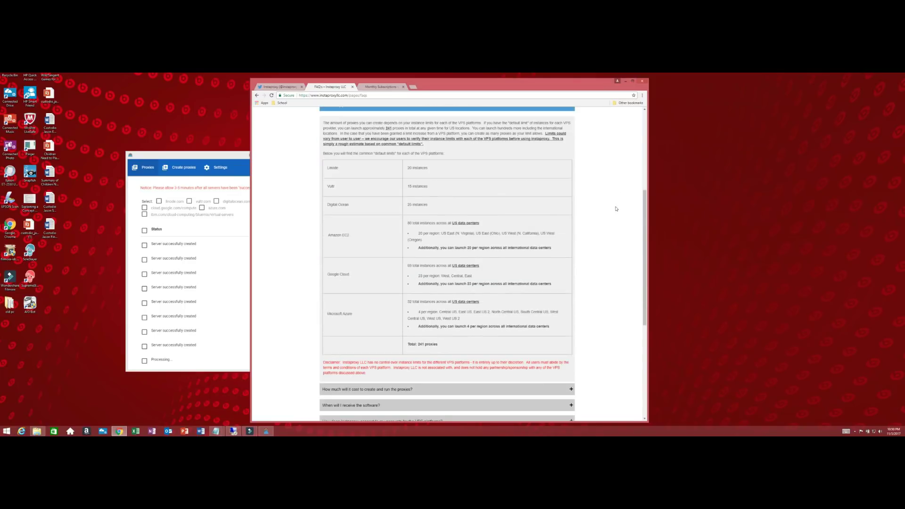
scroll(616, 209, up, 1)
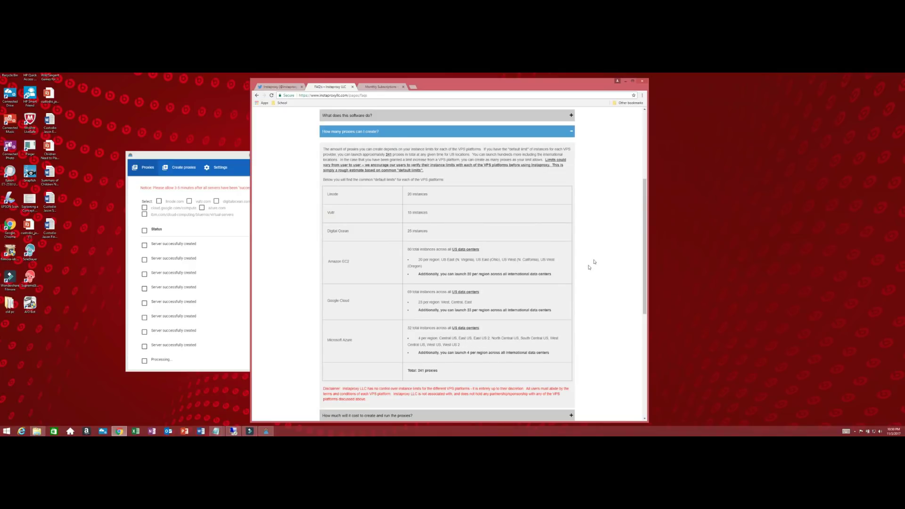
scroll(594, 262, up, 5)
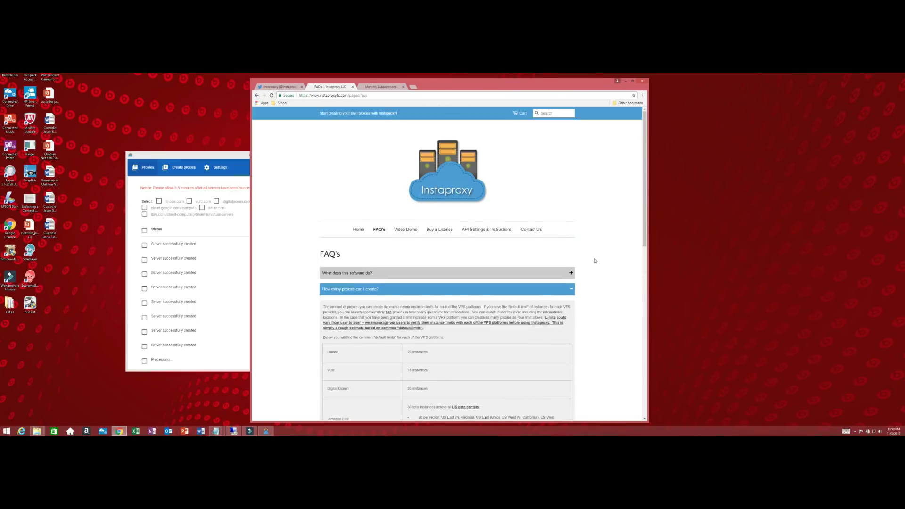
scroll(595, 261, down, 4)
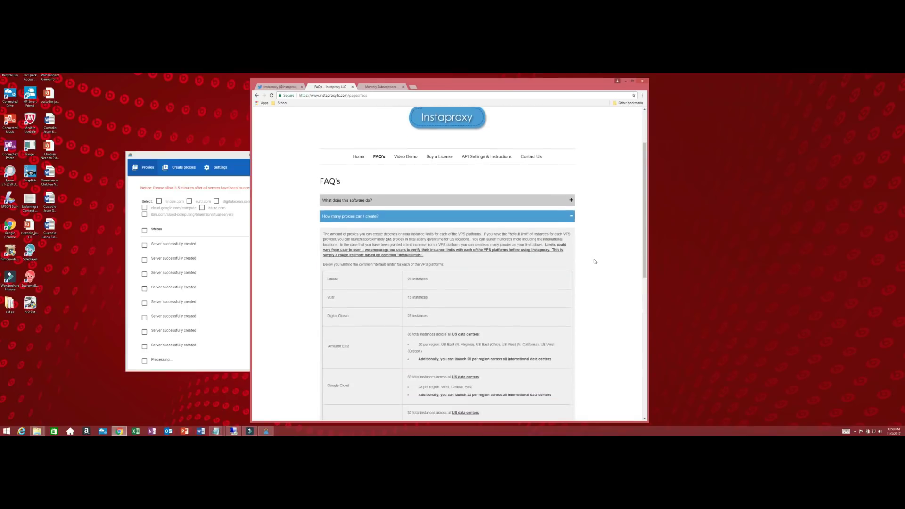
scroll(595, 261, up, 4)
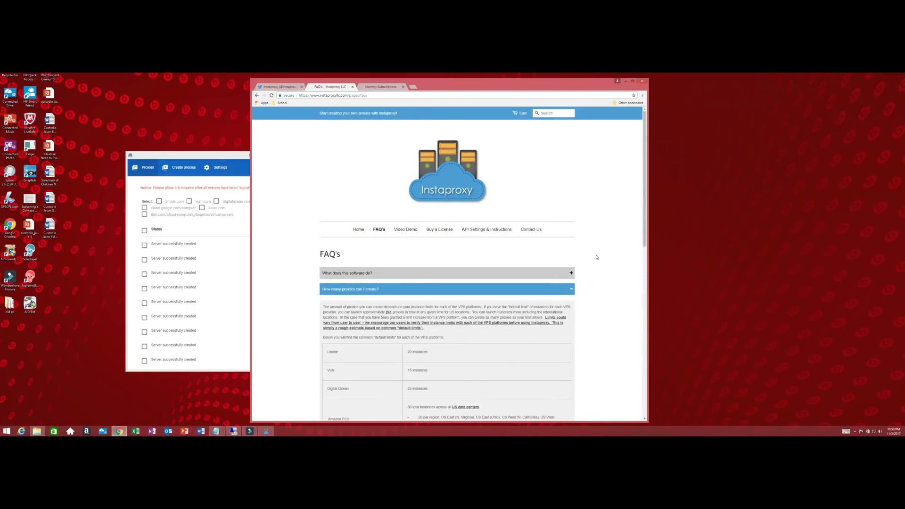
scroll(595, 259, down, 3)
scroll(597, 257, down, 2)
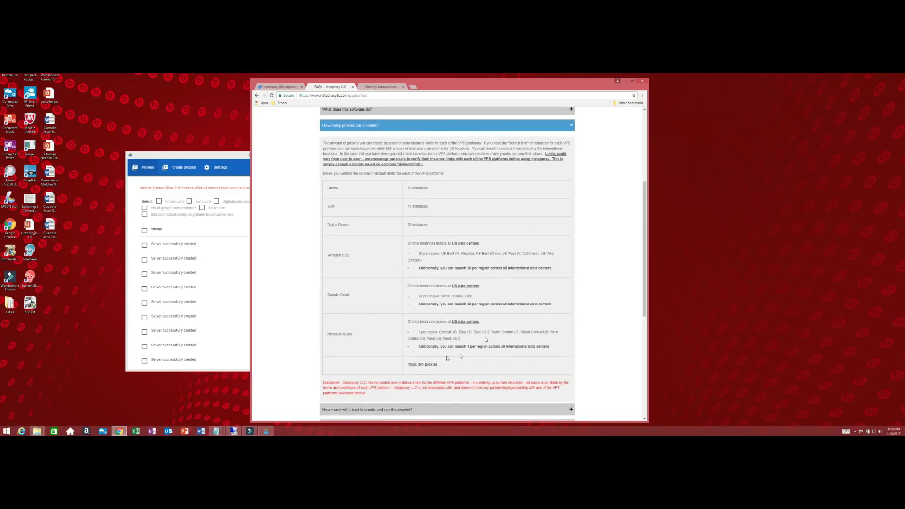
click(418, 338)
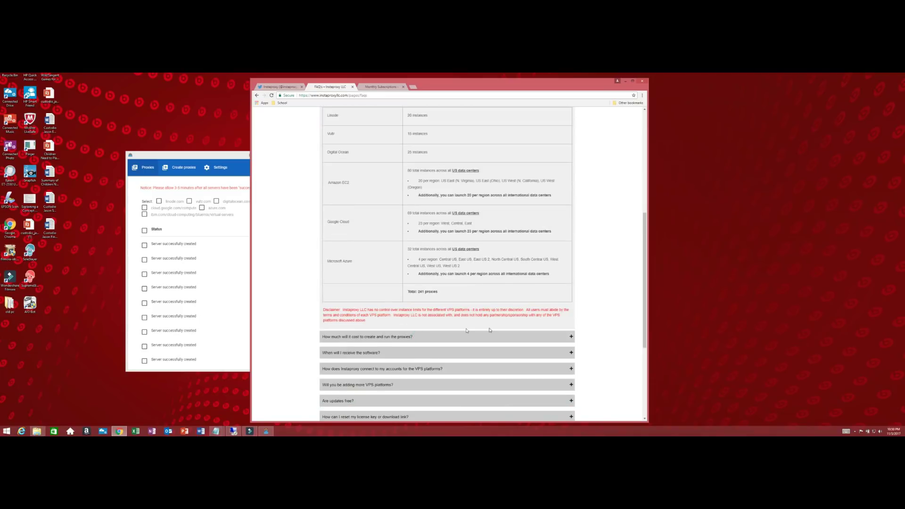
scroll(592, 274, down, 1)
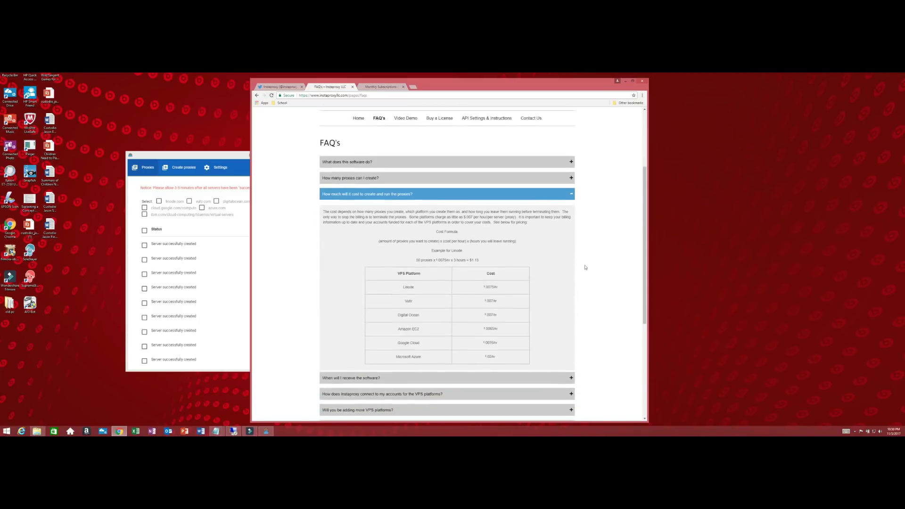
click(225, 154)
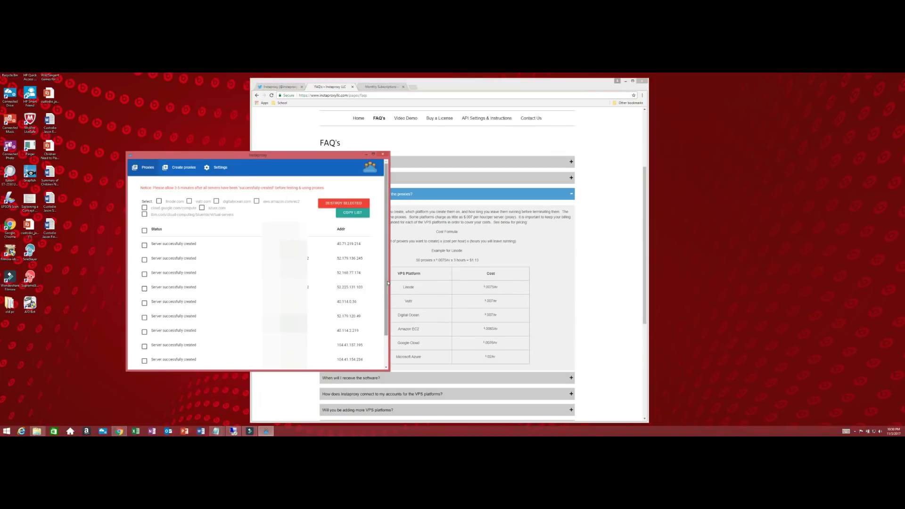
scroll(371, 336, down, 2)
drag(386, 278, 385, 239)
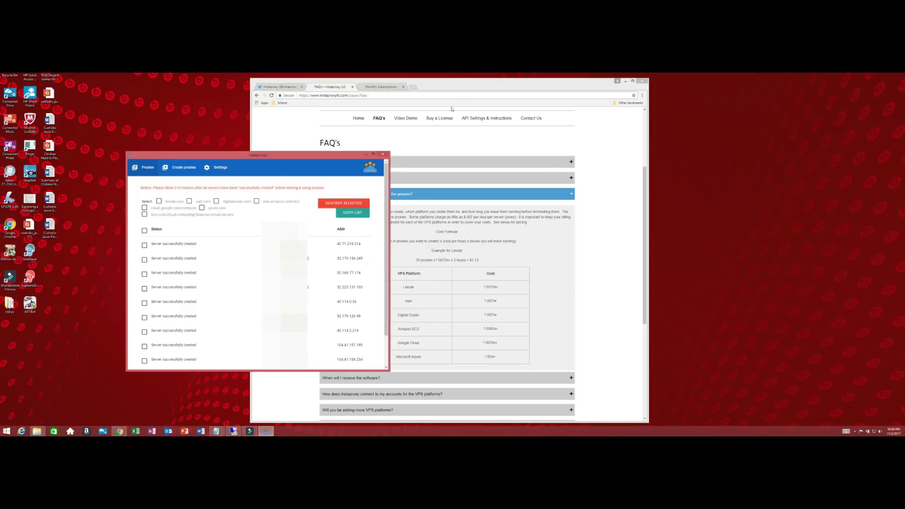
click(480, 84)
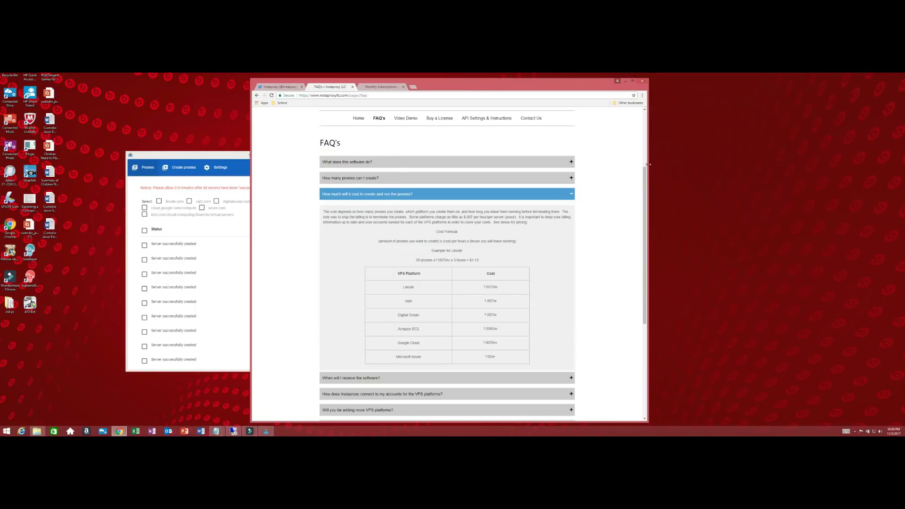
drag(646, 179, 645, 180)
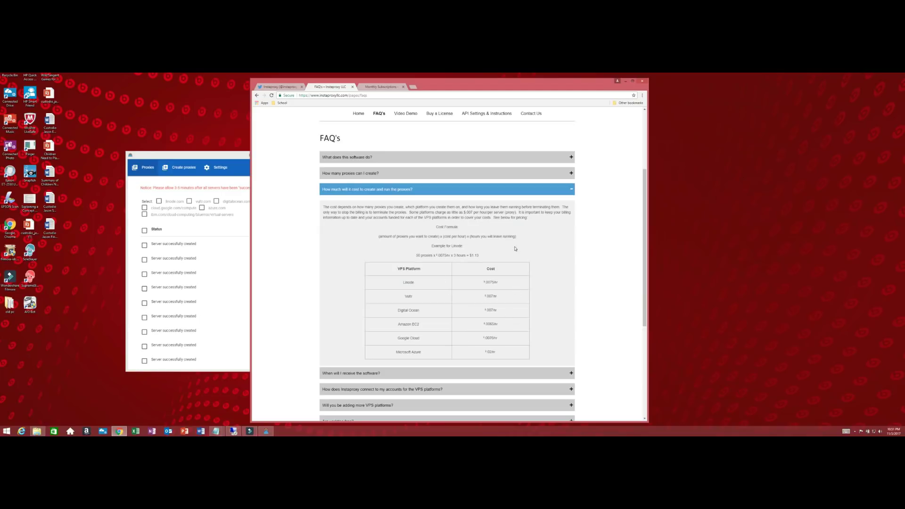
scroll(516, 249, down, 3)
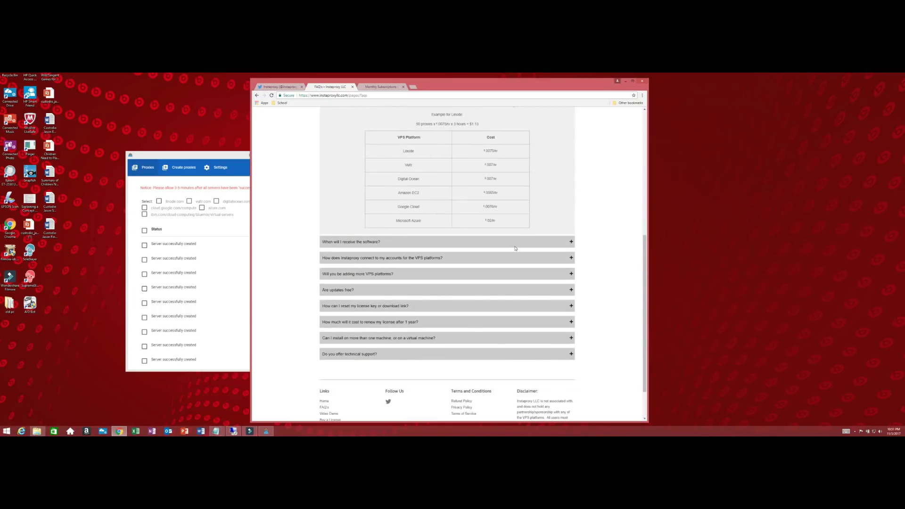
scroll(516, 248, down, 1)
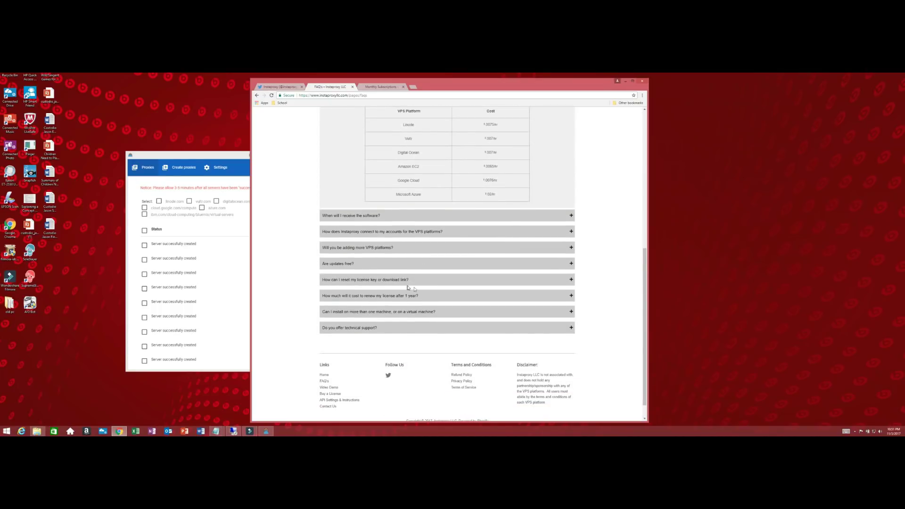
click(469, 314)
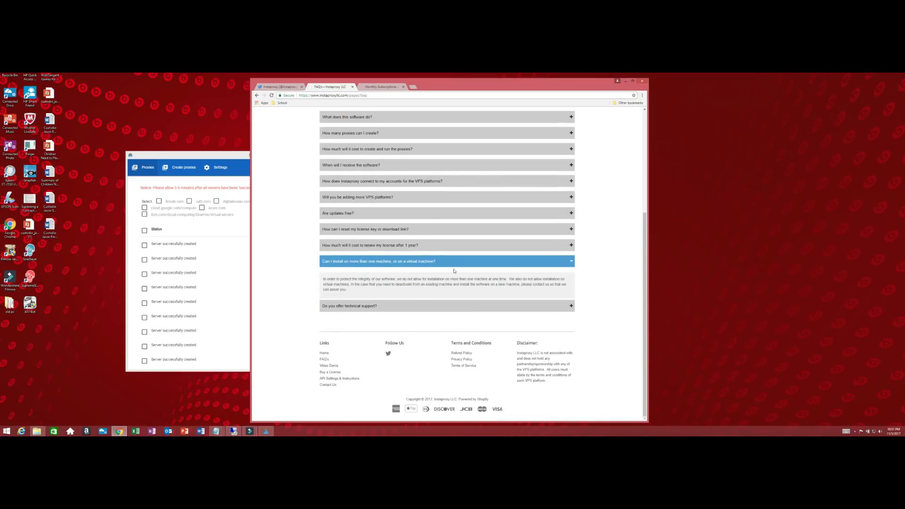
click(438, 215)
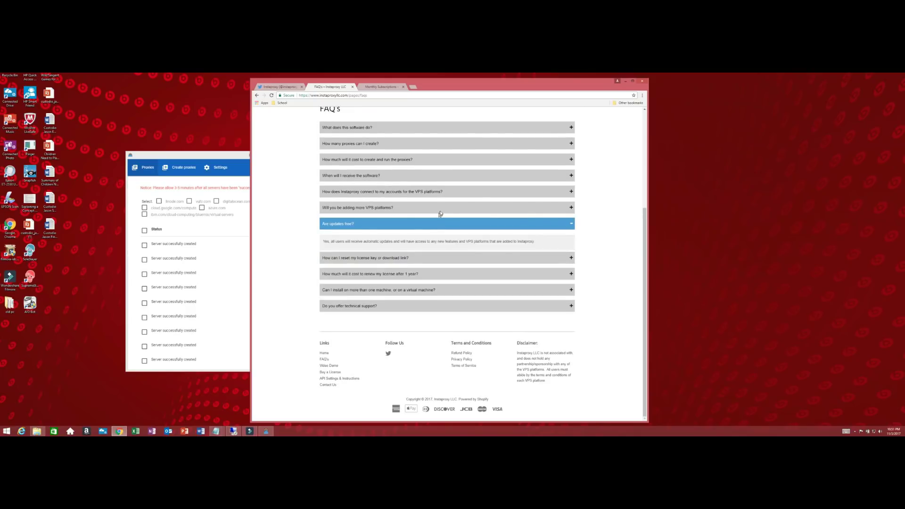
scroll(409, 208, up, 3)
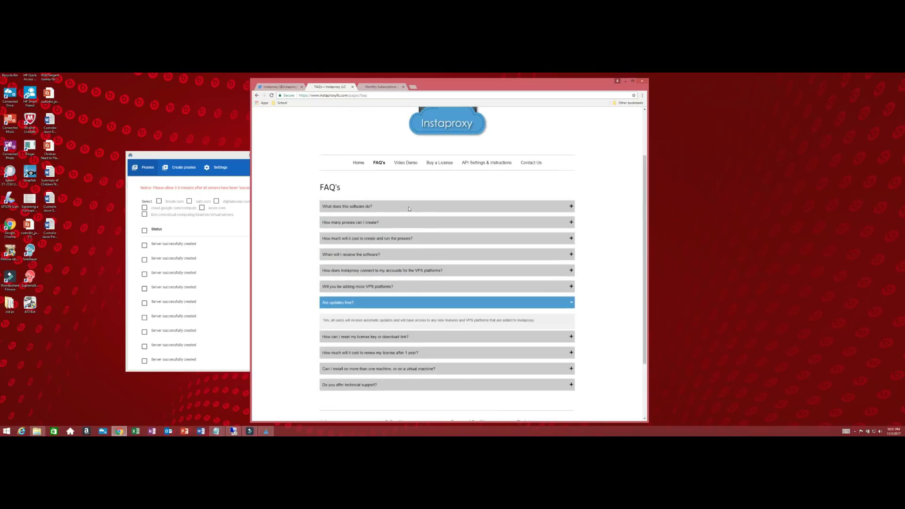
click(235, 156)
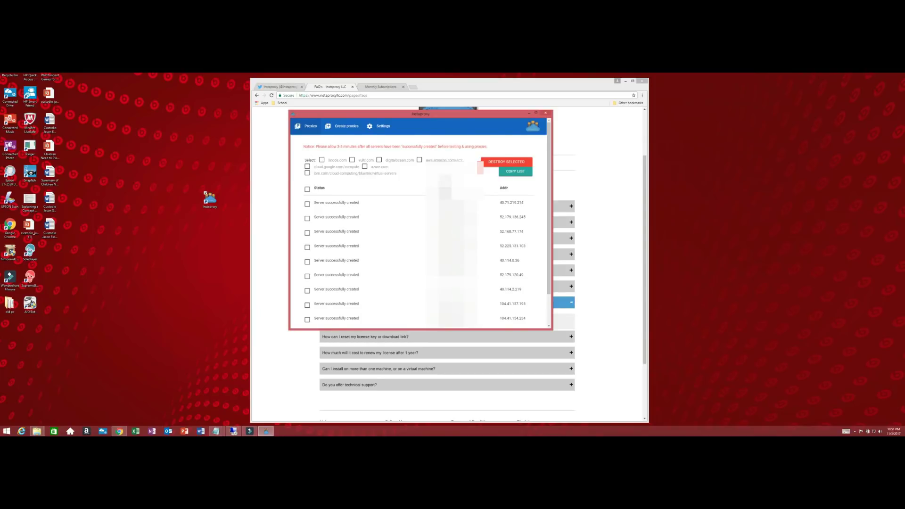
Copy all created proxy servers from Instaproxy's list using COPY LIST.
scroll(404, 264, down, 1)
click(510, 298)
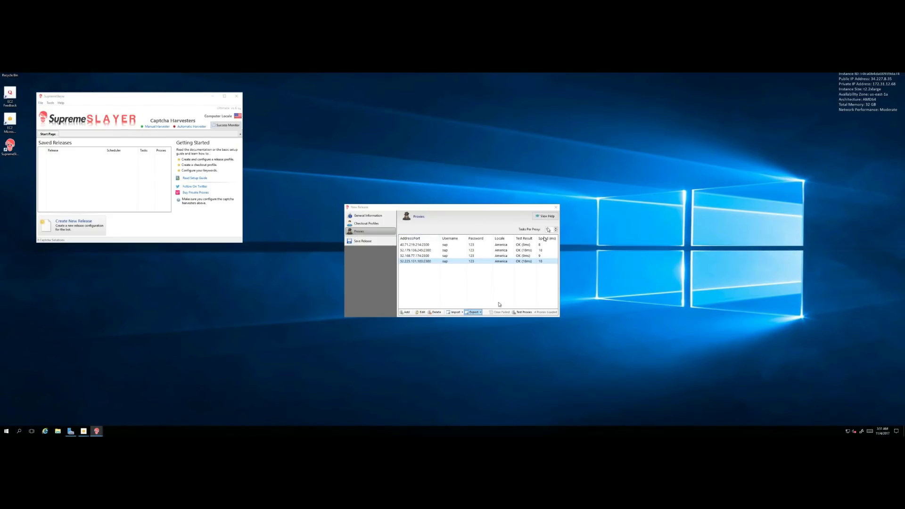
Import the nine clipboard proxies into the New Release Proxies page, overwriting the old ones.
click(457, 313)
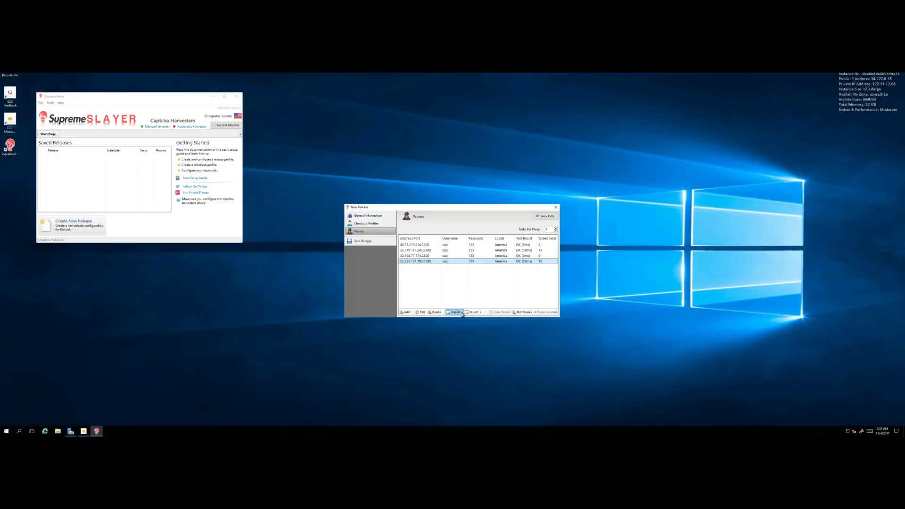
click(462, 313)
click(464, 325)
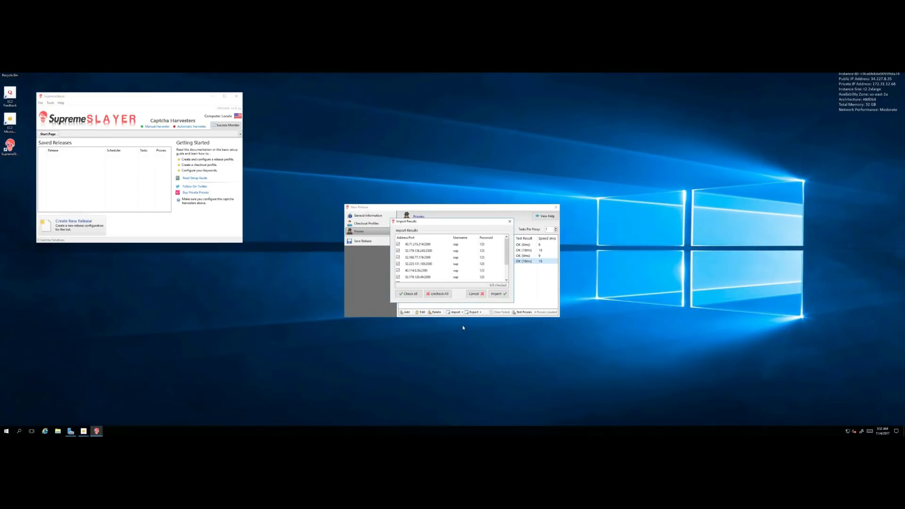
click(497, 294)
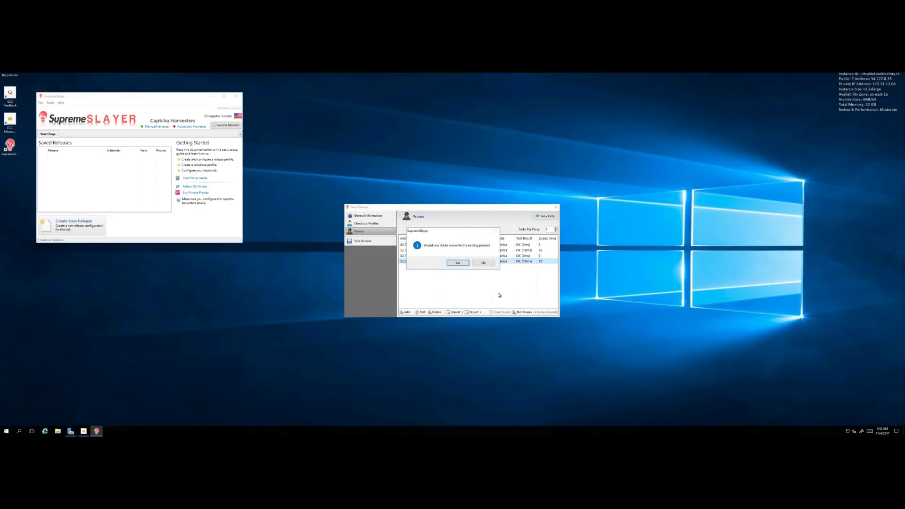
click(458, 263)
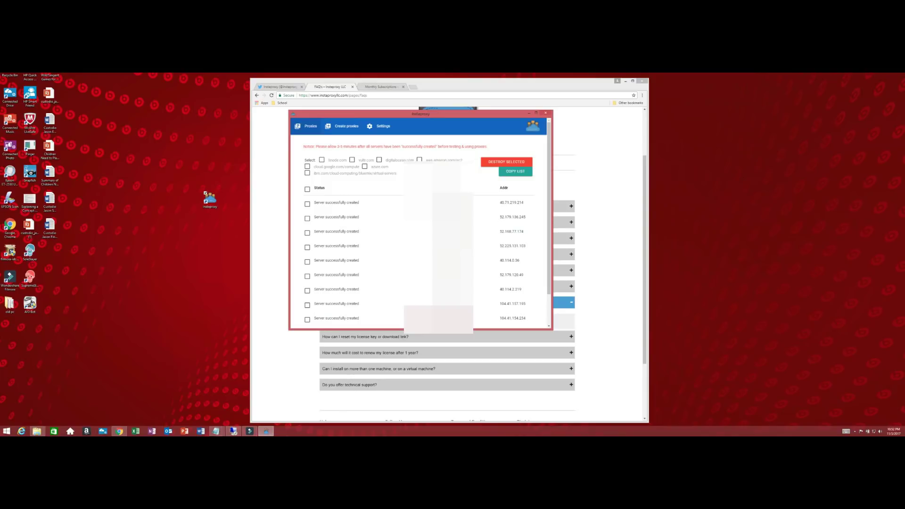
Run Test Proxies on the nine imported proxies in Supreme Slayer and inspect the failed 40.114.0.36 row.
click(235, 431)
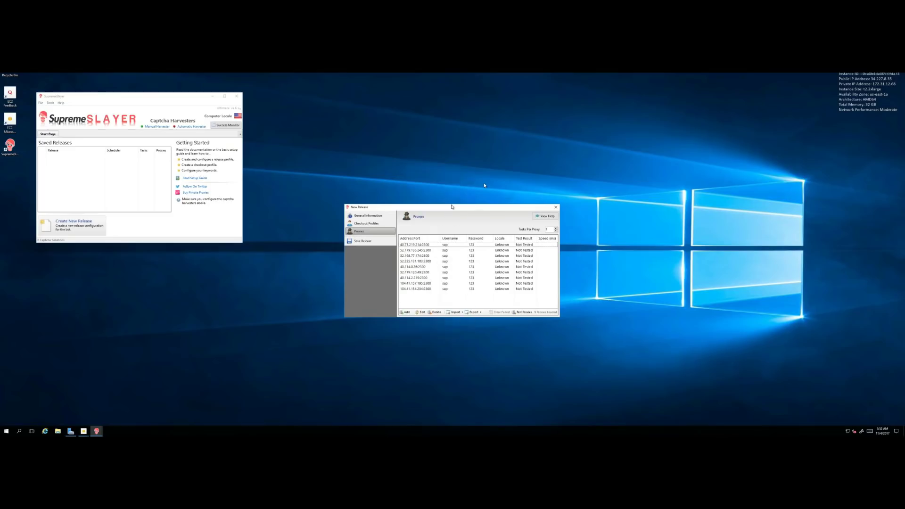
click(524, 312)
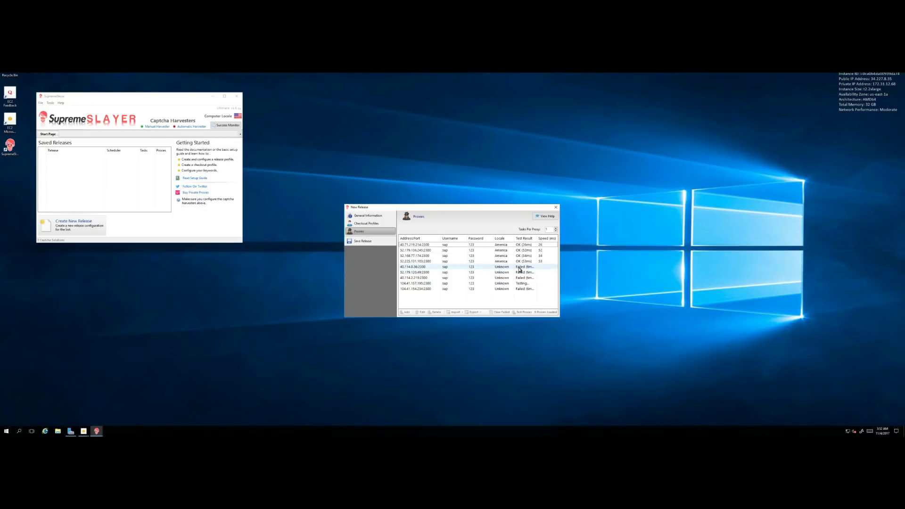
click(491, 267)
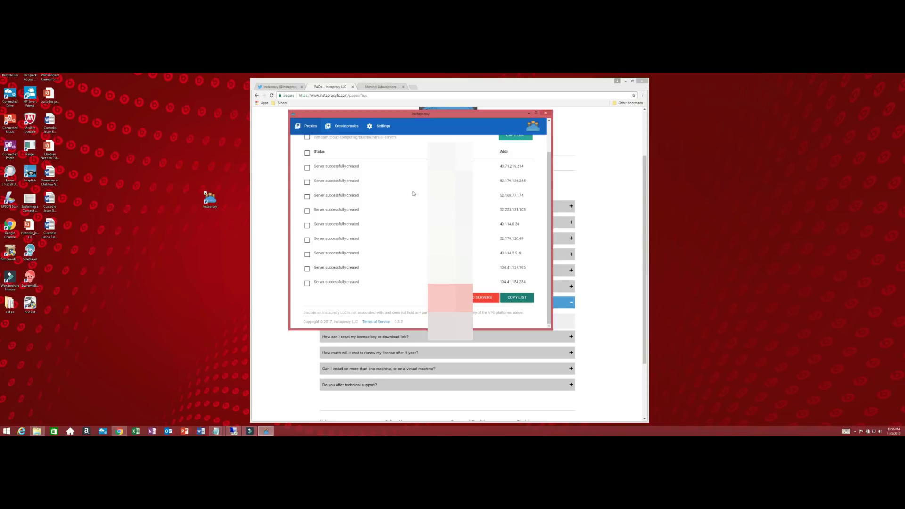
scroll(412, 194, up, 2)
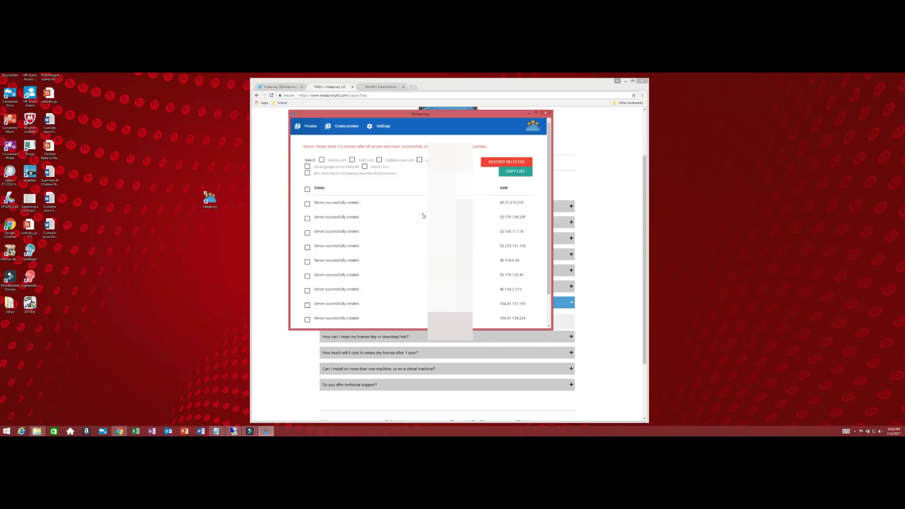
scroll(423, 216, down, 1)
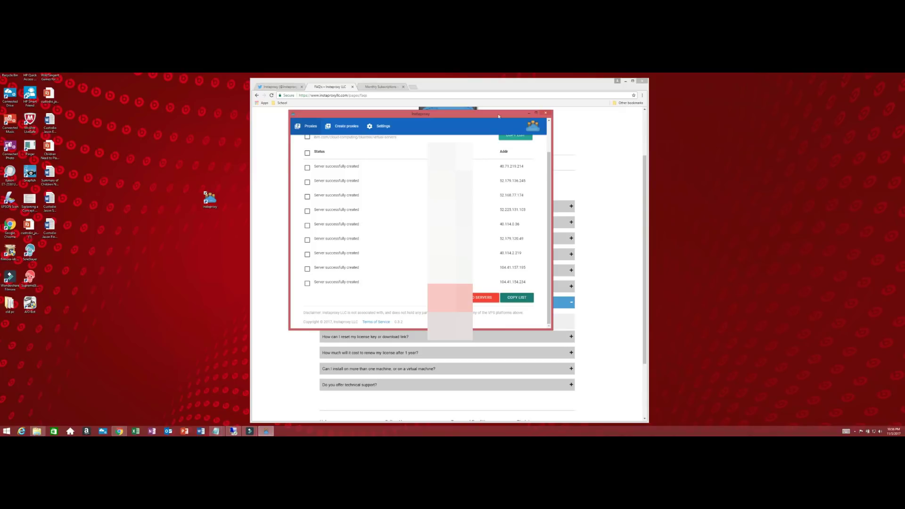
Retest the proxies repeatedly, checking 52.179.120.49, 40.71.219.214 and the still-failing 104.41.157.195.
click(233, 431)
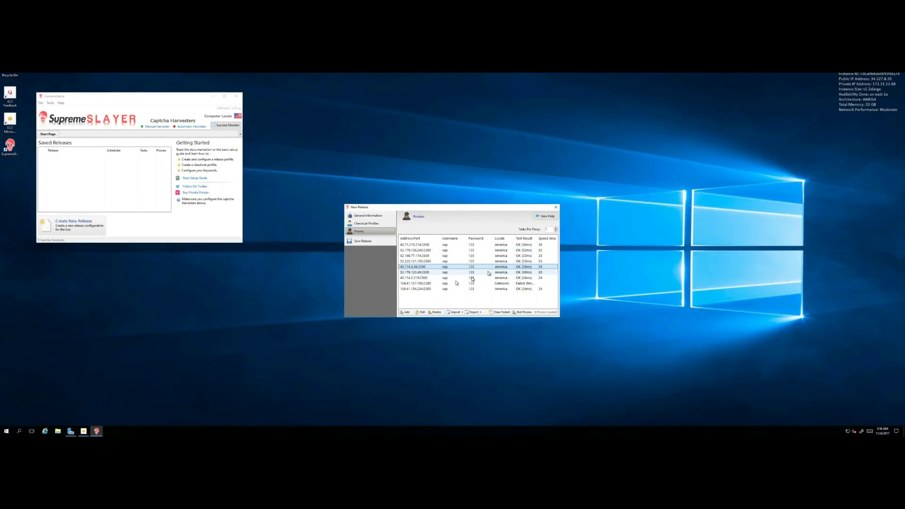
click(408, 272)
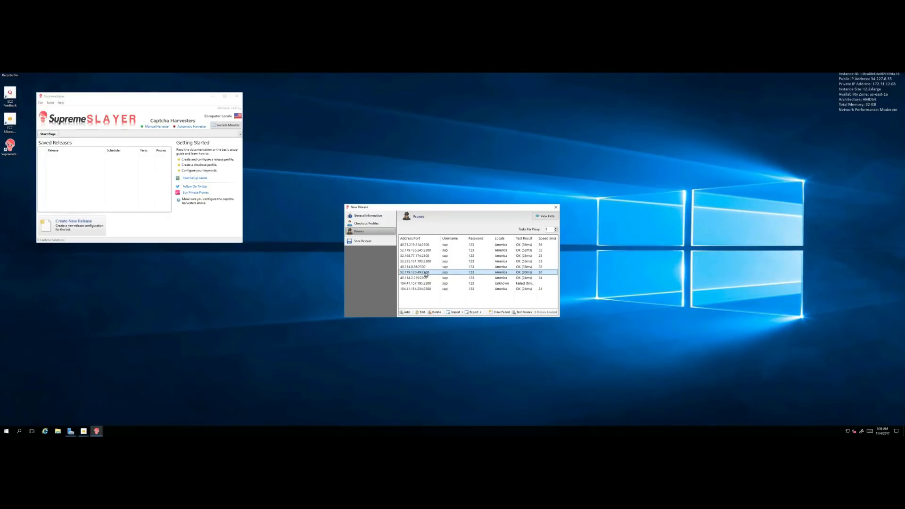
click(523, 312)
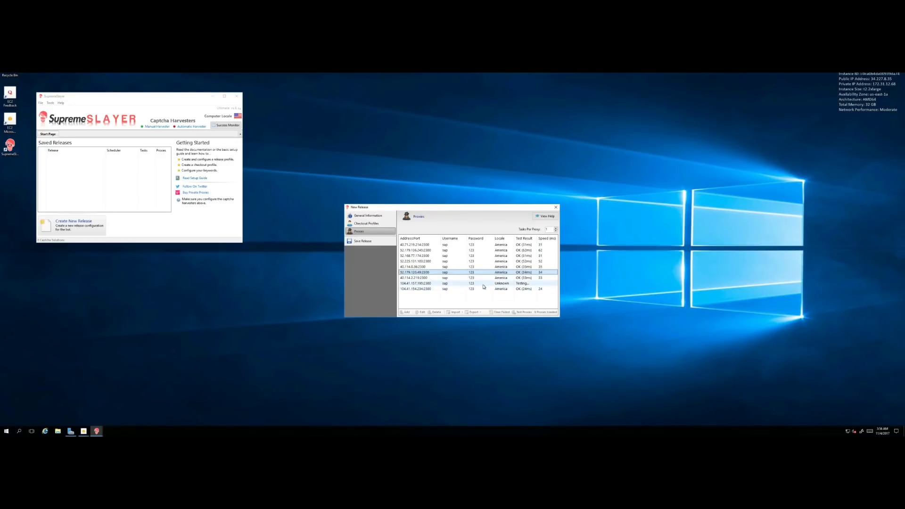
click(416, 283)
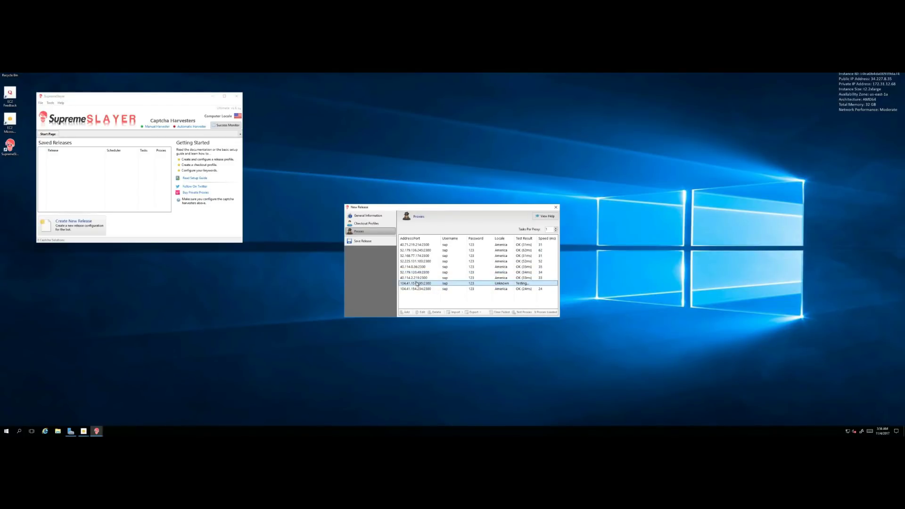
click(424, 245)
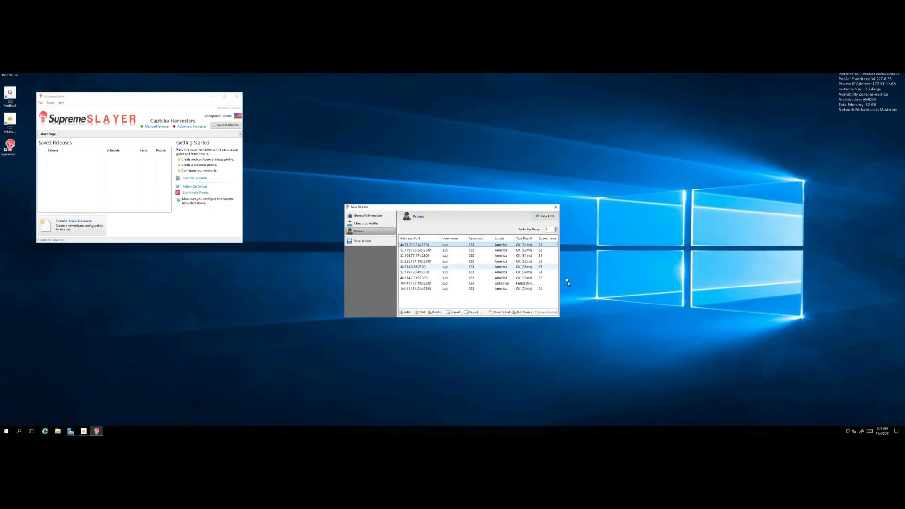
click(509, 284)
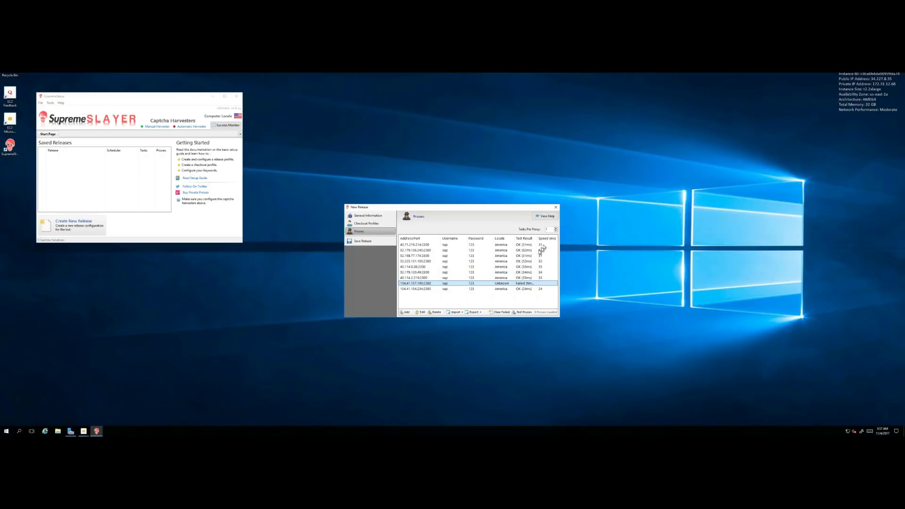
click(524, 311)
click(522, 313)
click(525, 312)
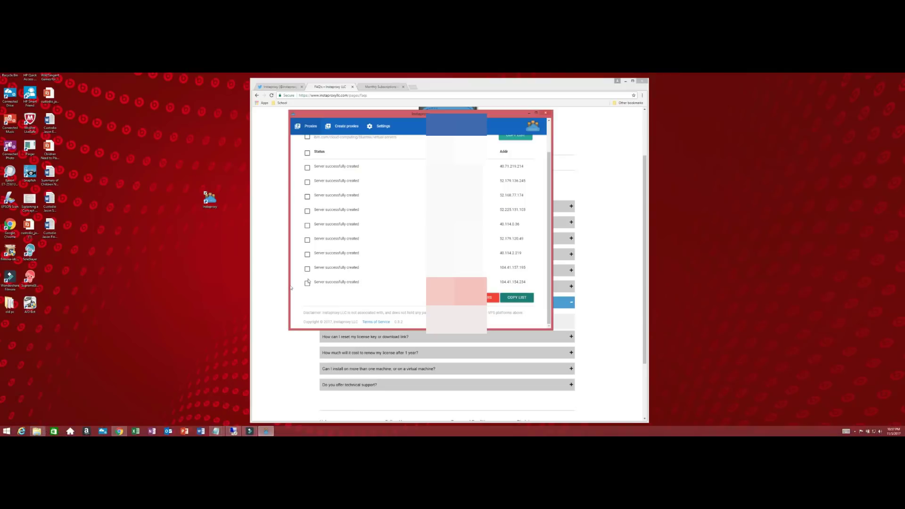
Tick the 104.41.157.195 server in Instaproxy and confirm its destruction with DESTROY SELECTED.
drag(503, 267, 523, 267)
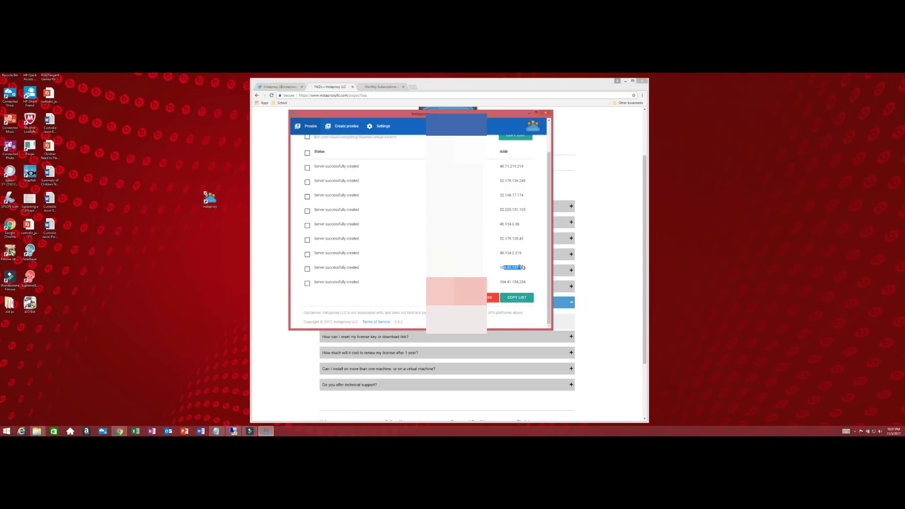
click(308, 269)
click(493, 297)
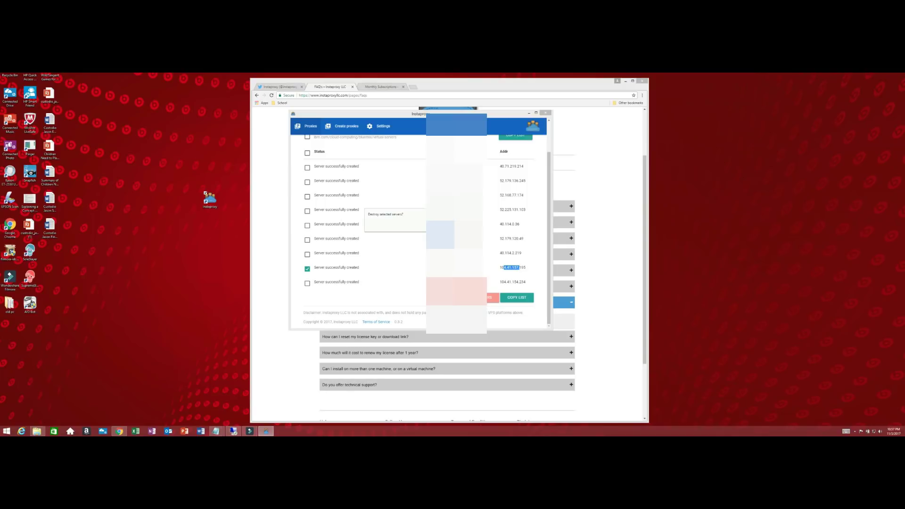
click(421, 238)
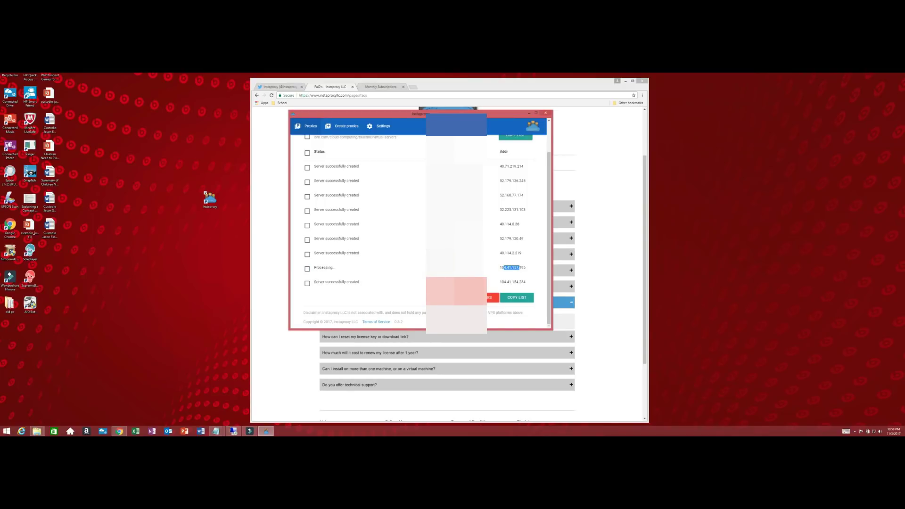
scroll(413, 264, up, 2)
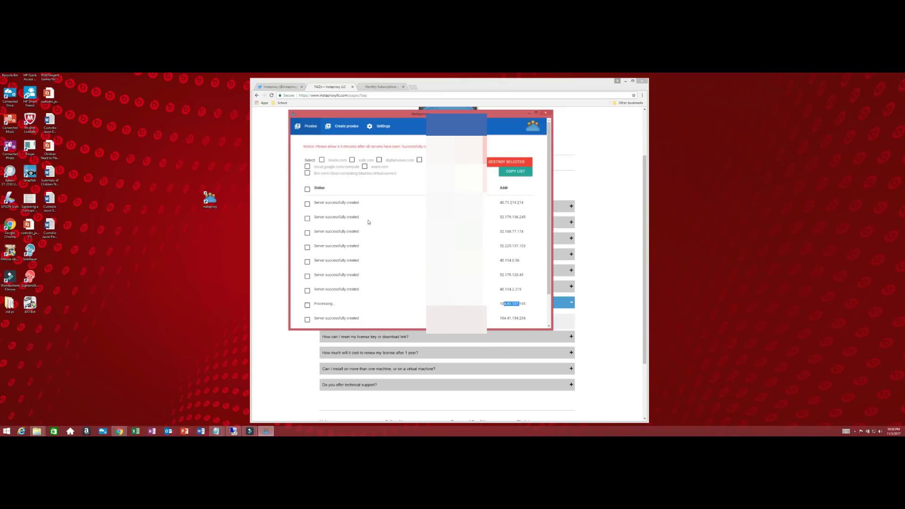
scroll(368, 222, down, 1)
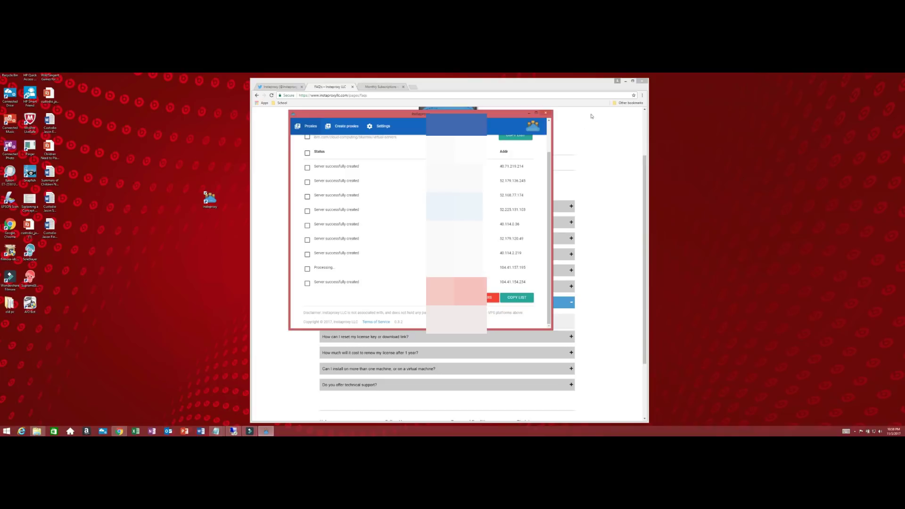
scroll(550, 124, up, 2)
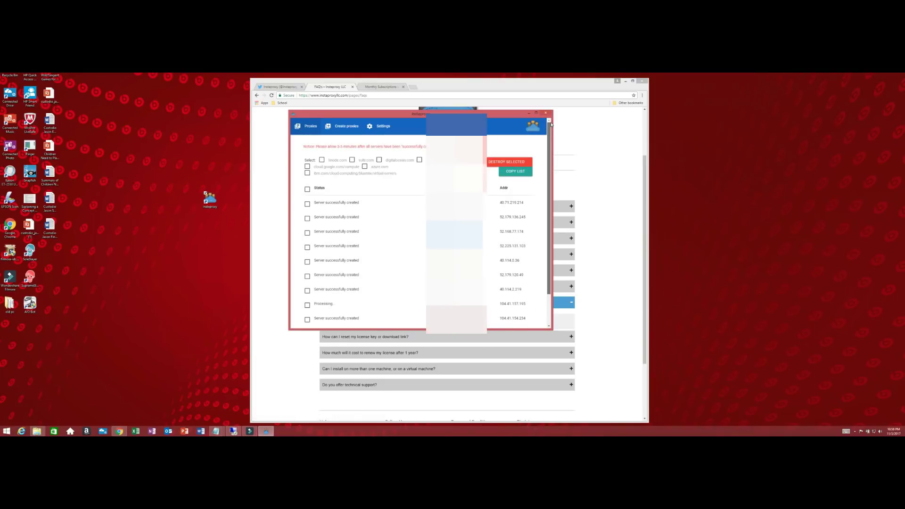
scroll(542, 160, down, 2)
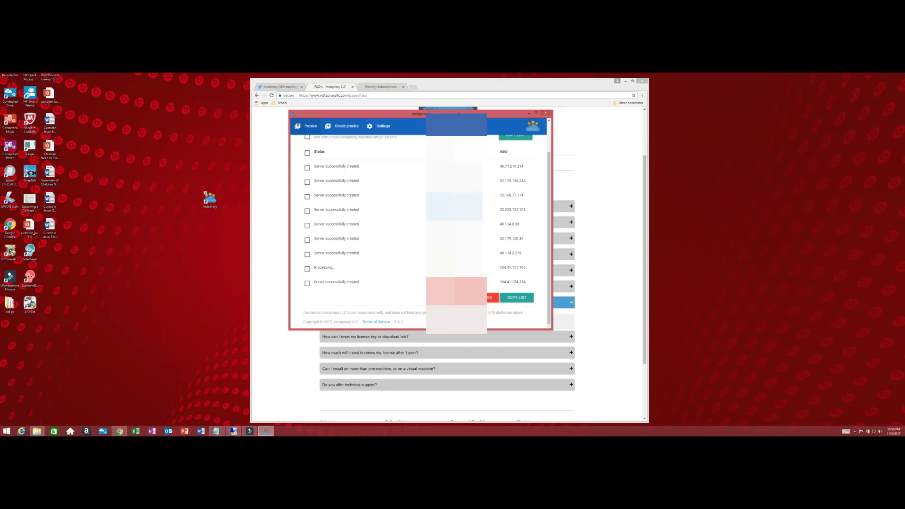
drag(359, 113, 364, 134)
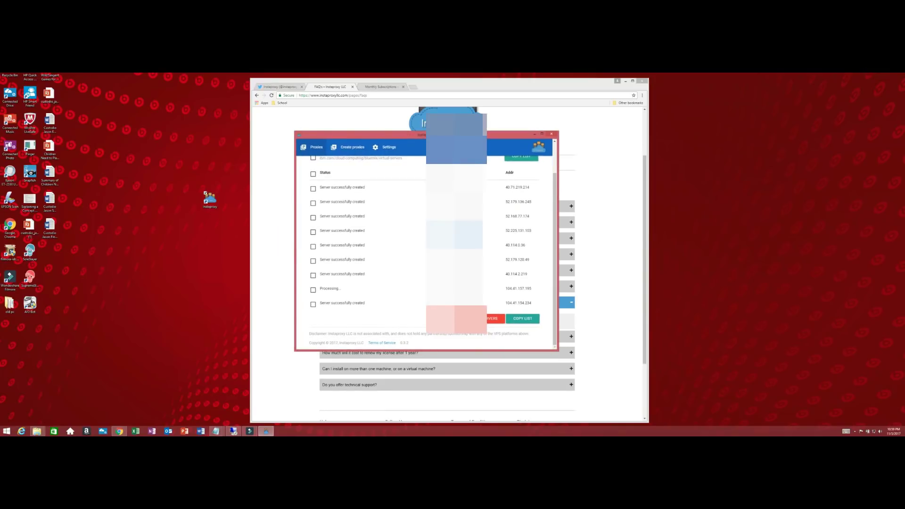